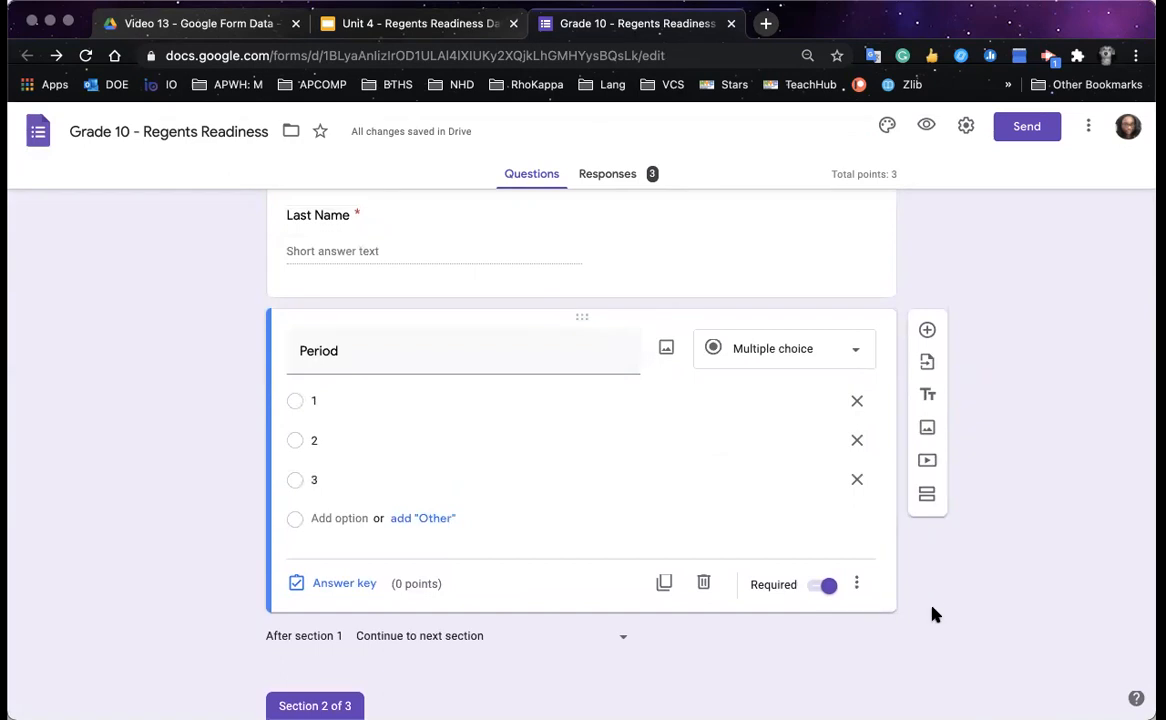
- Make the Period question branch to sections based on the answer, sending option 3 to section 3 (CRQ)
click(857, 590)
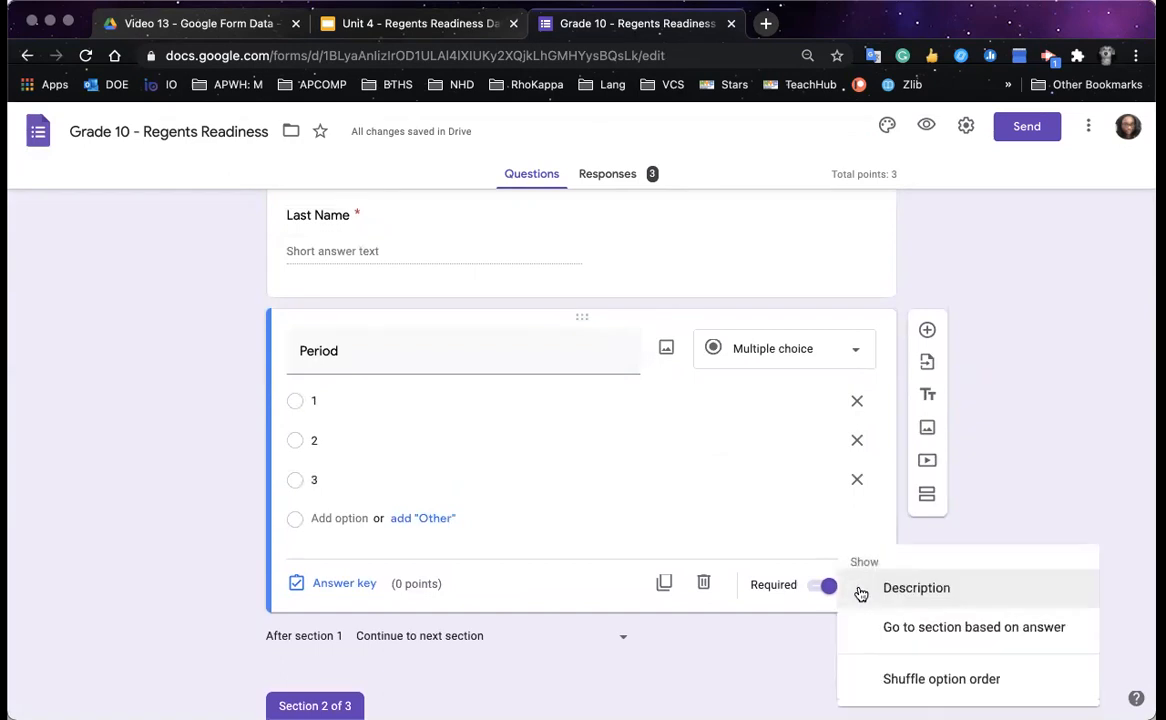
click(898, 544)
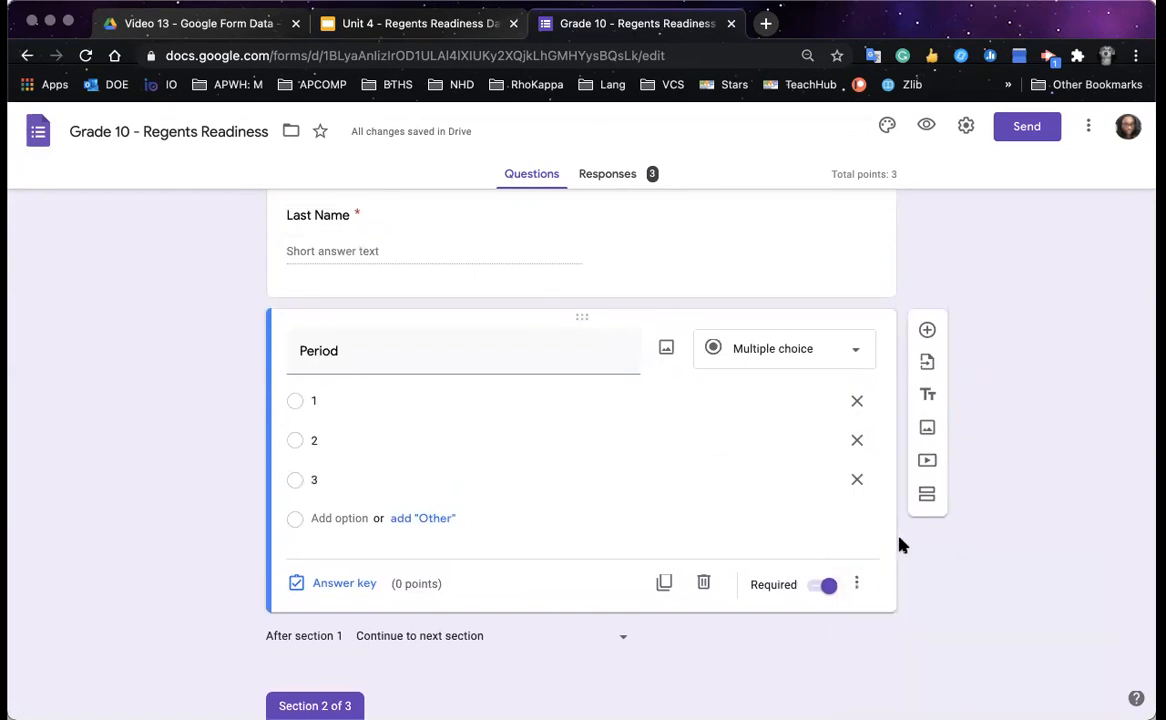
click(858, 586)
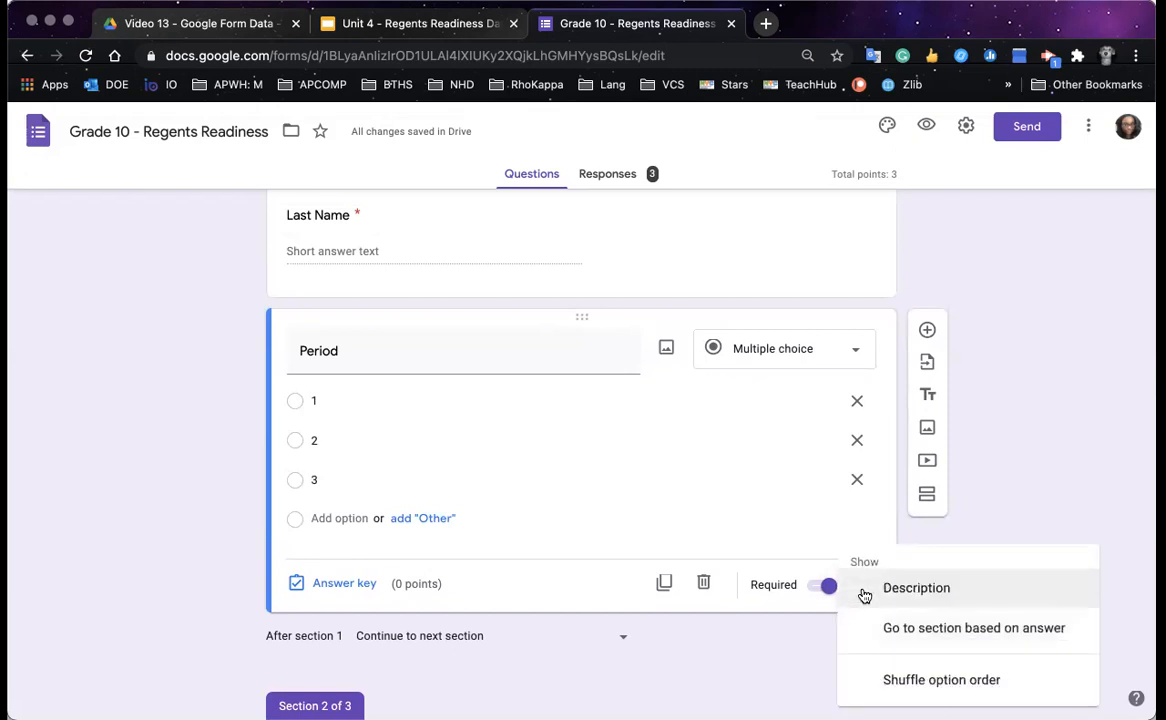
click(921, 633)
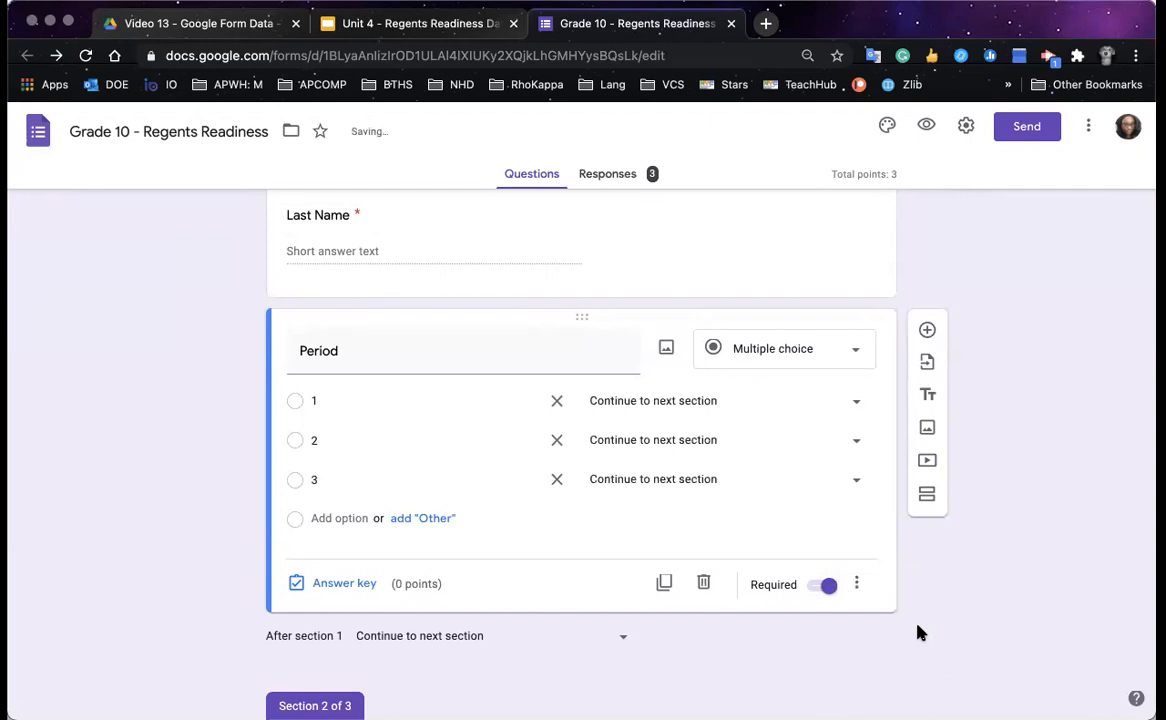
click(855, 480)
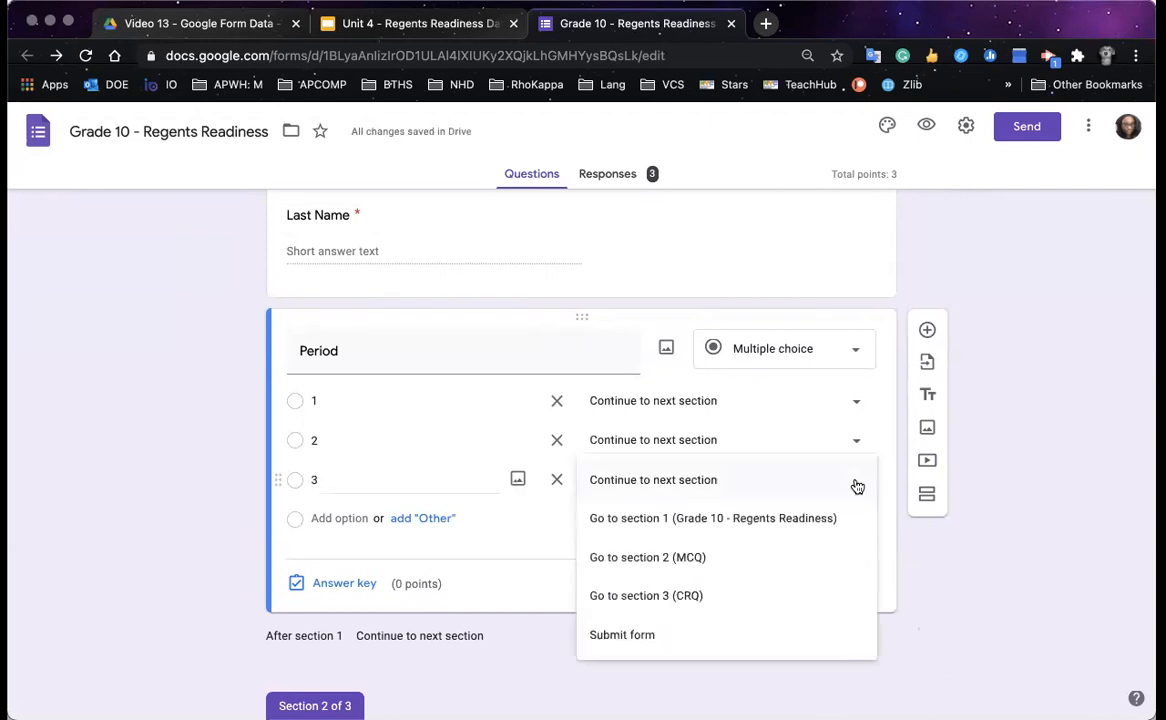
click(735, 595)
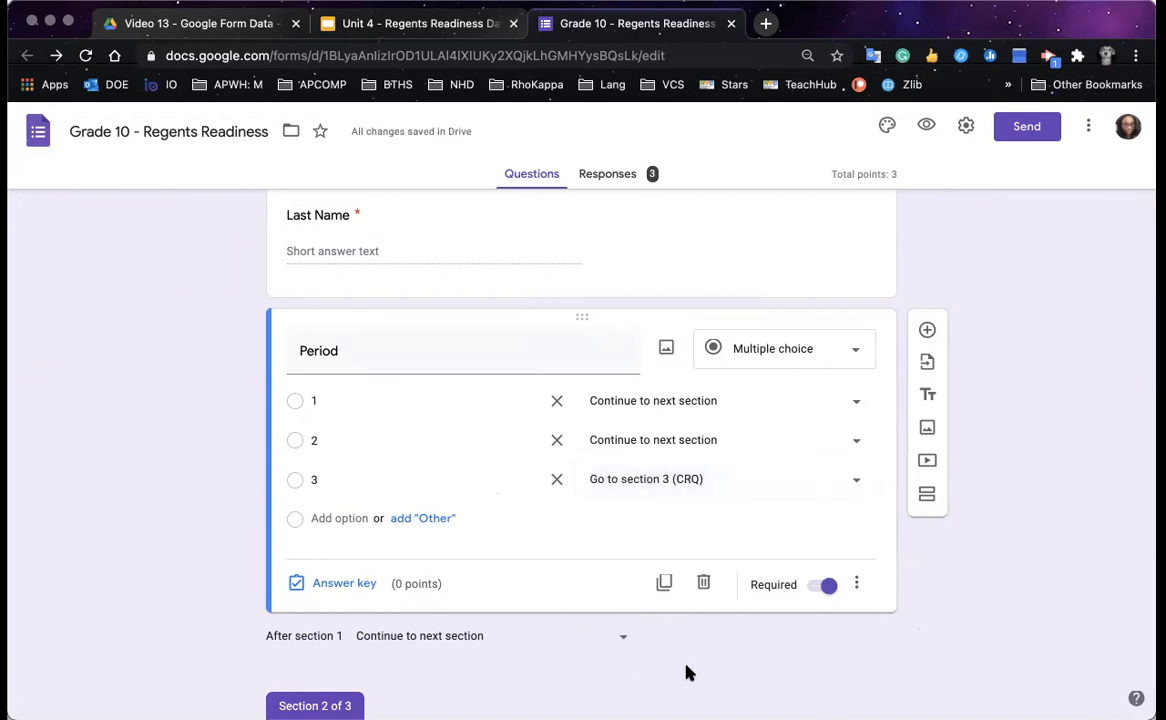
- Open the form's response summary and examine the point insights and the scores table
scroll(686, 671, down, 1)
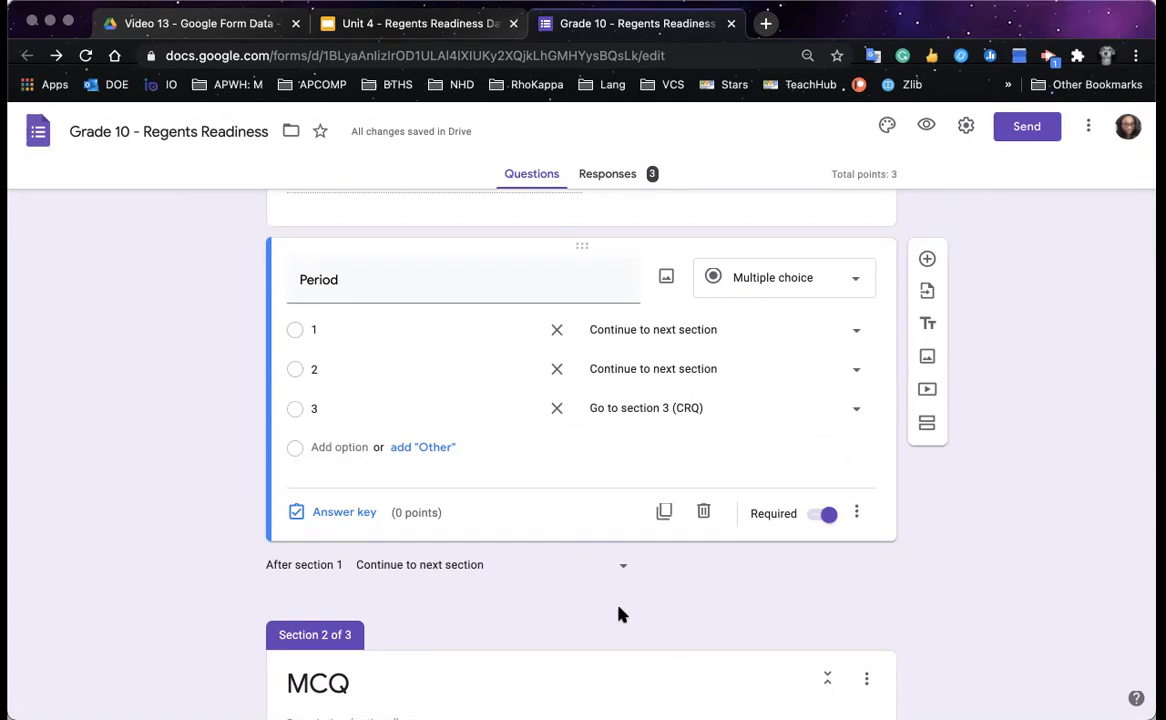
scroll(757, 607, up, 5)
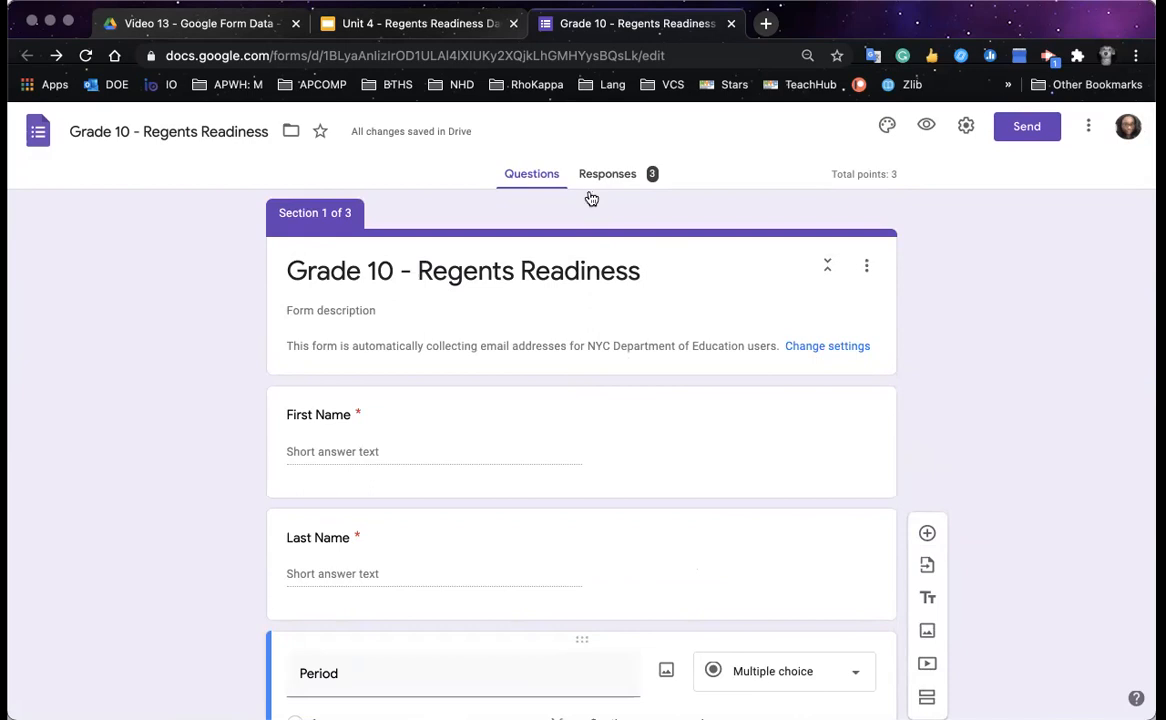
click(612, 185)
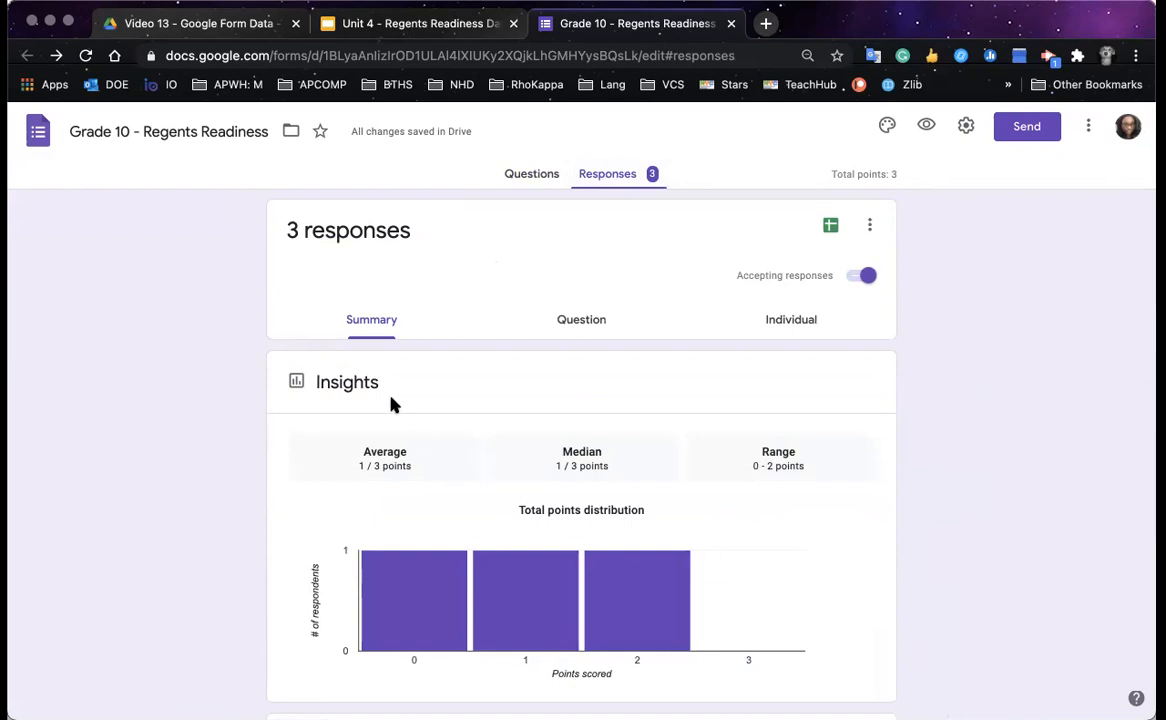
scroll(390, 403, down, 1)
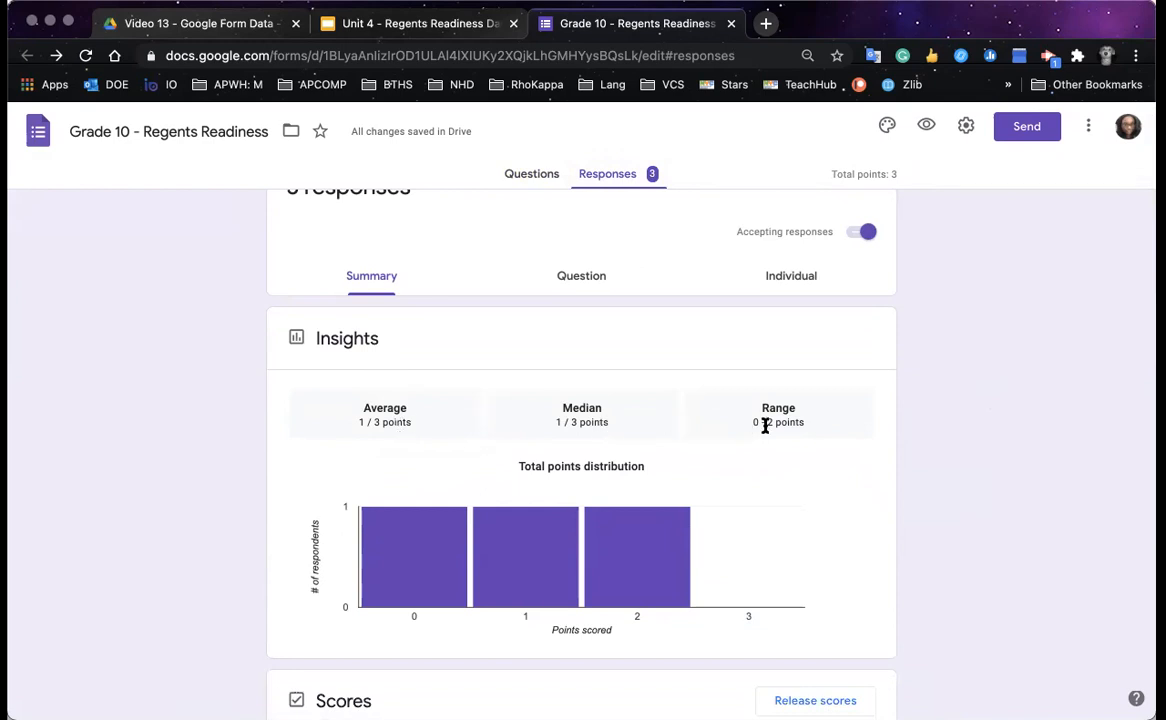
scroll(875, 518, down, 3)
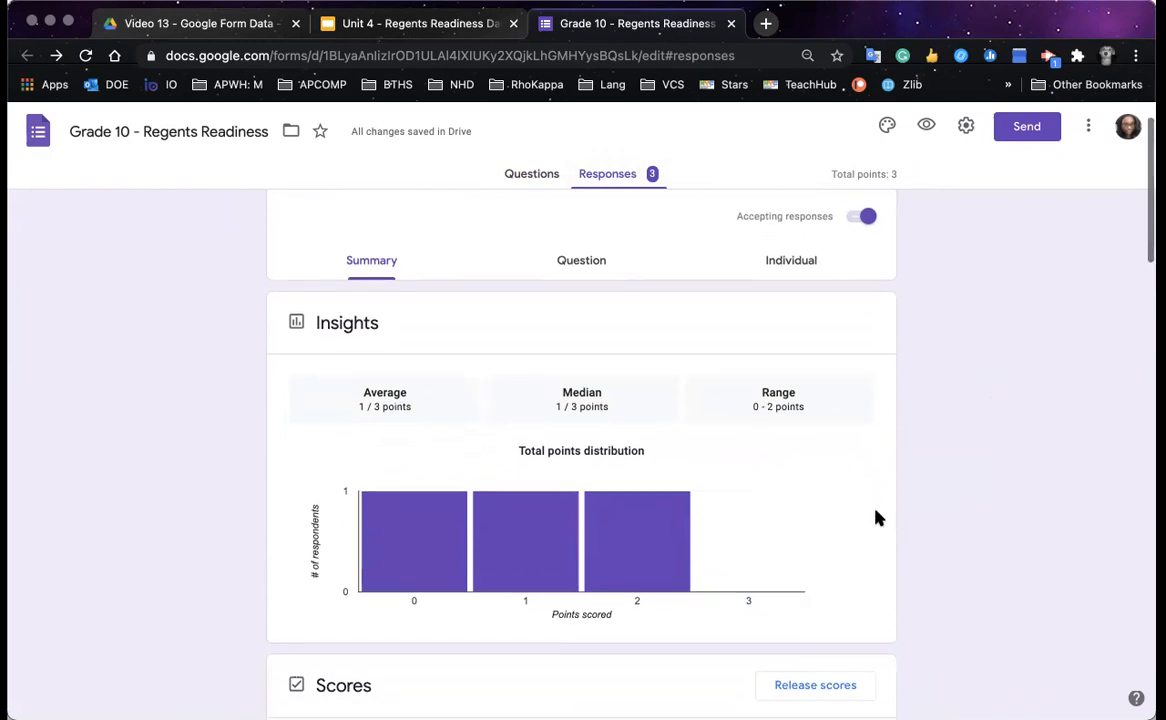
scroll(975, 538, down, 3)
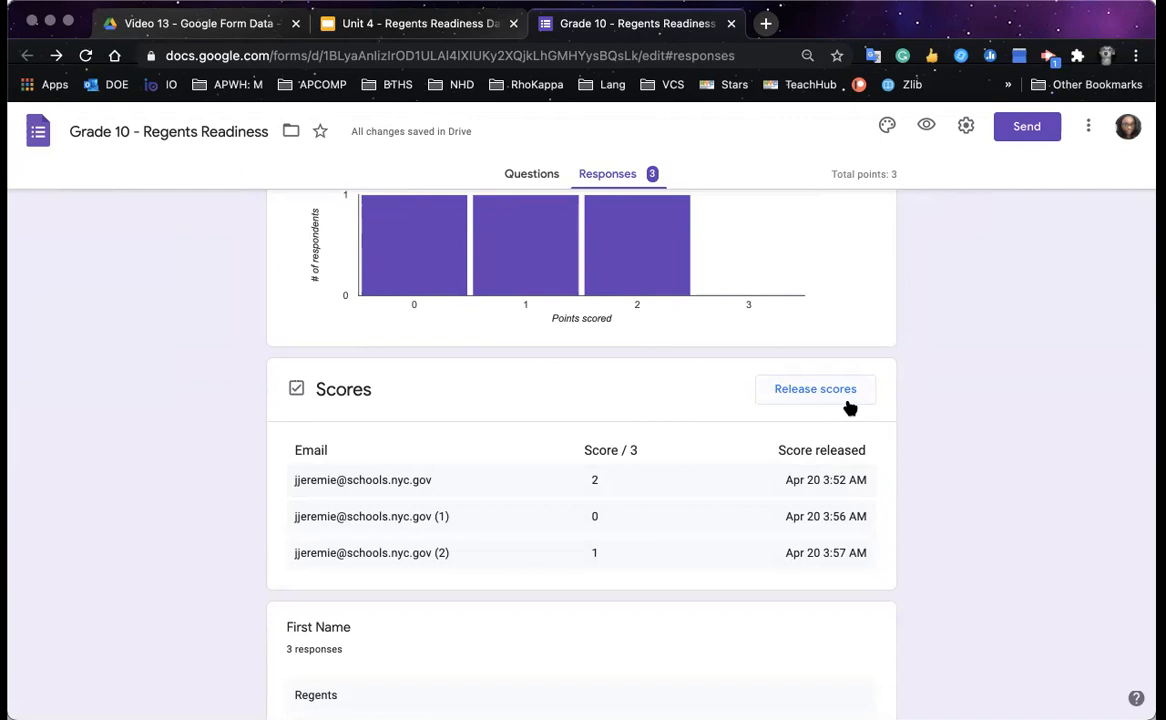
scroll(993, 493, down, 1)
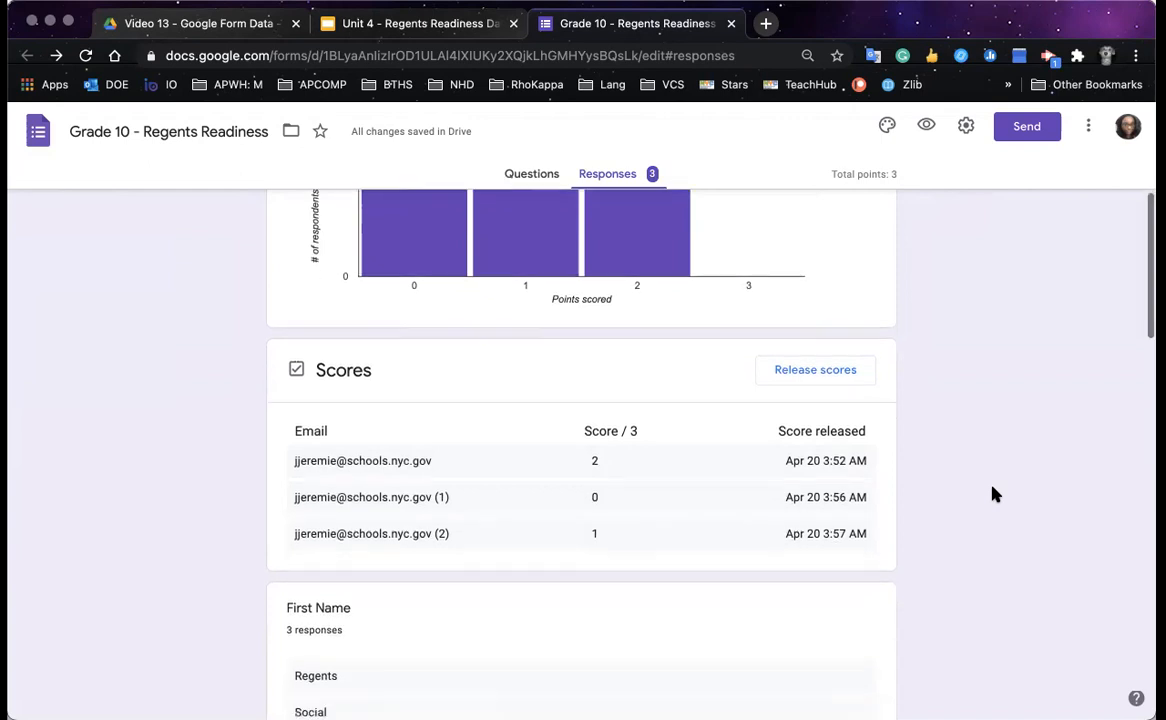
- Examine the summarized name and Period answers and the answer charts for both Churchill questions in the MCQ section
scroll(993, 493, down, 3)
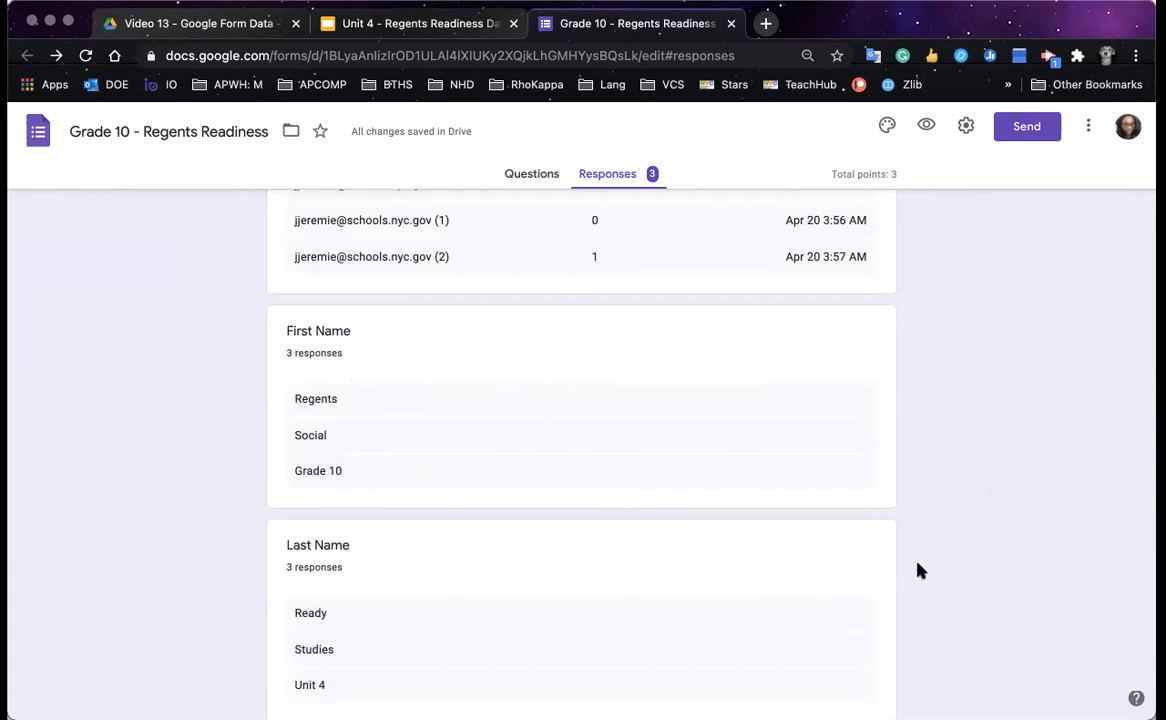
scroll(920, 570, down, 4)
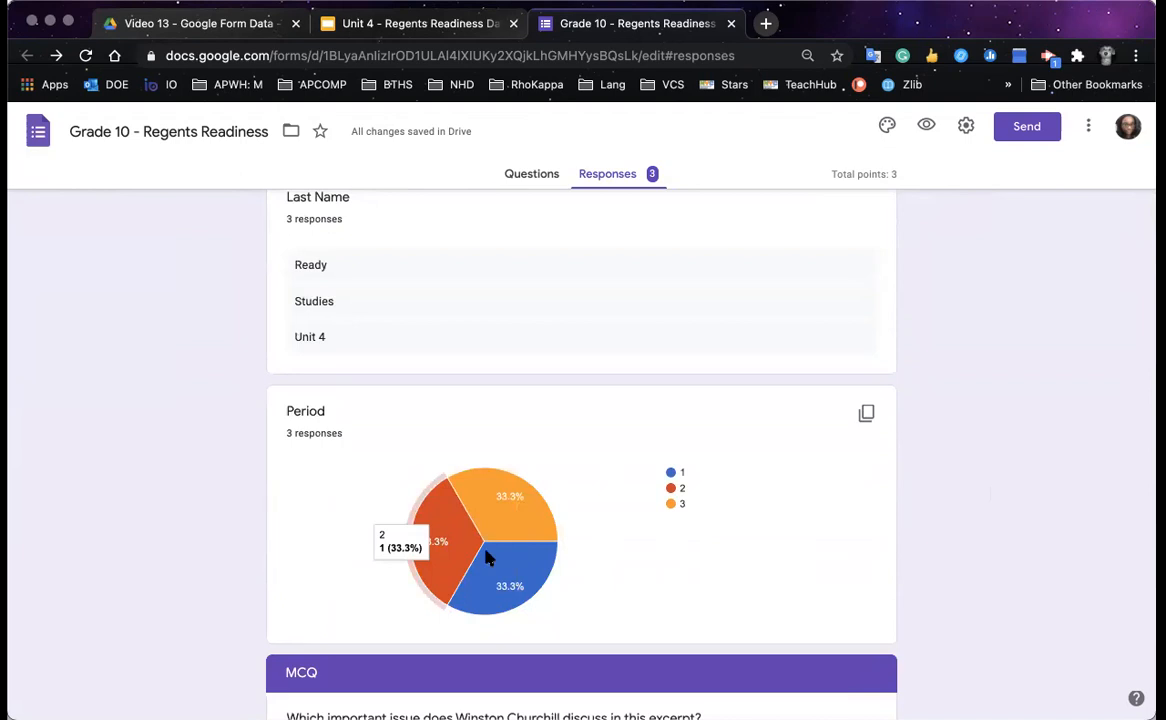
scroll(813, 576, down, 3)
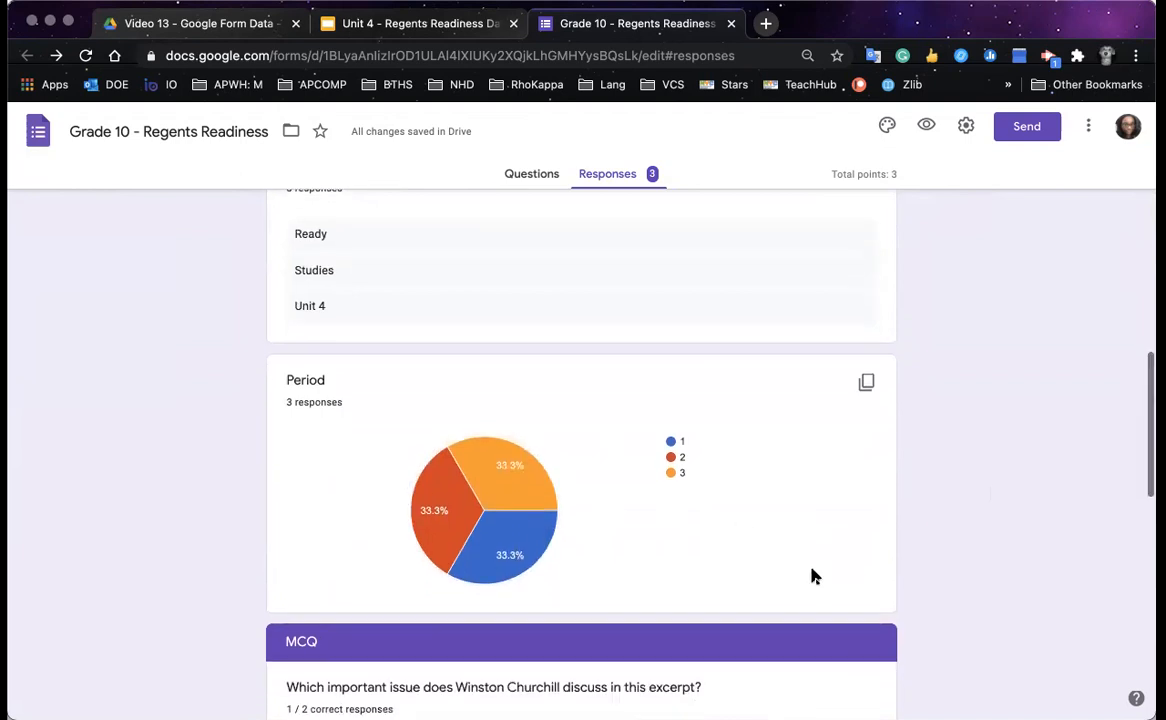
scroll(813, 576, down, 3)
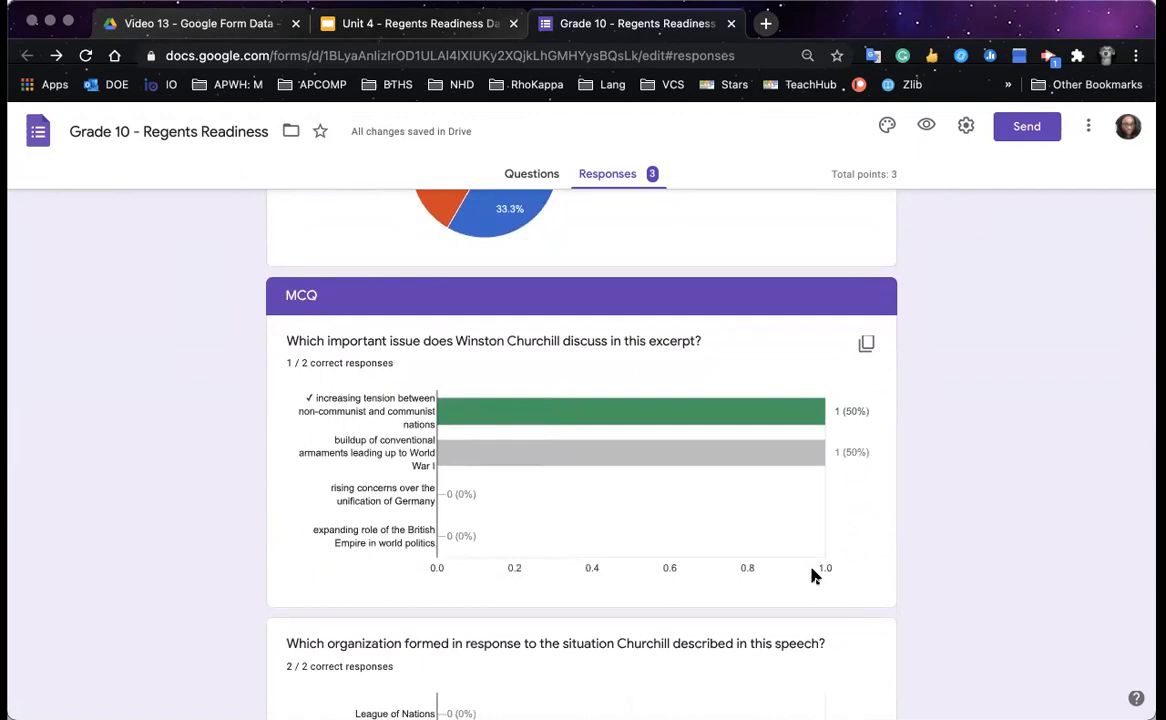
mouse_move(714, 452)
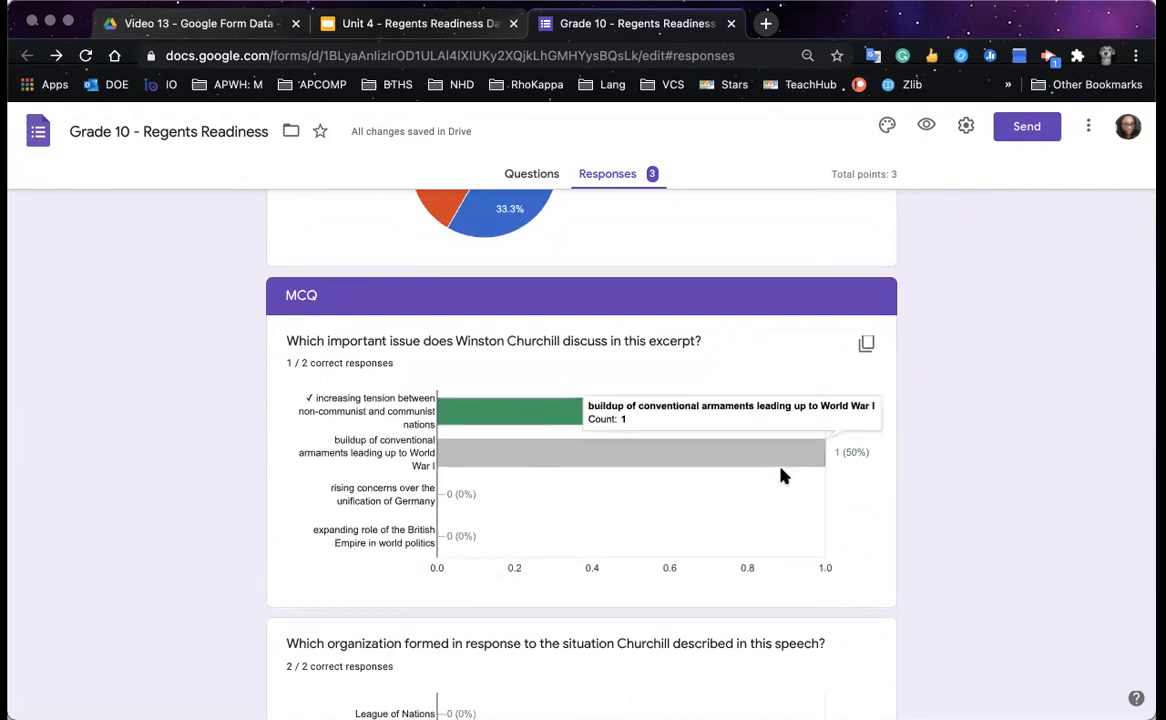
mouse_move(824, 415)
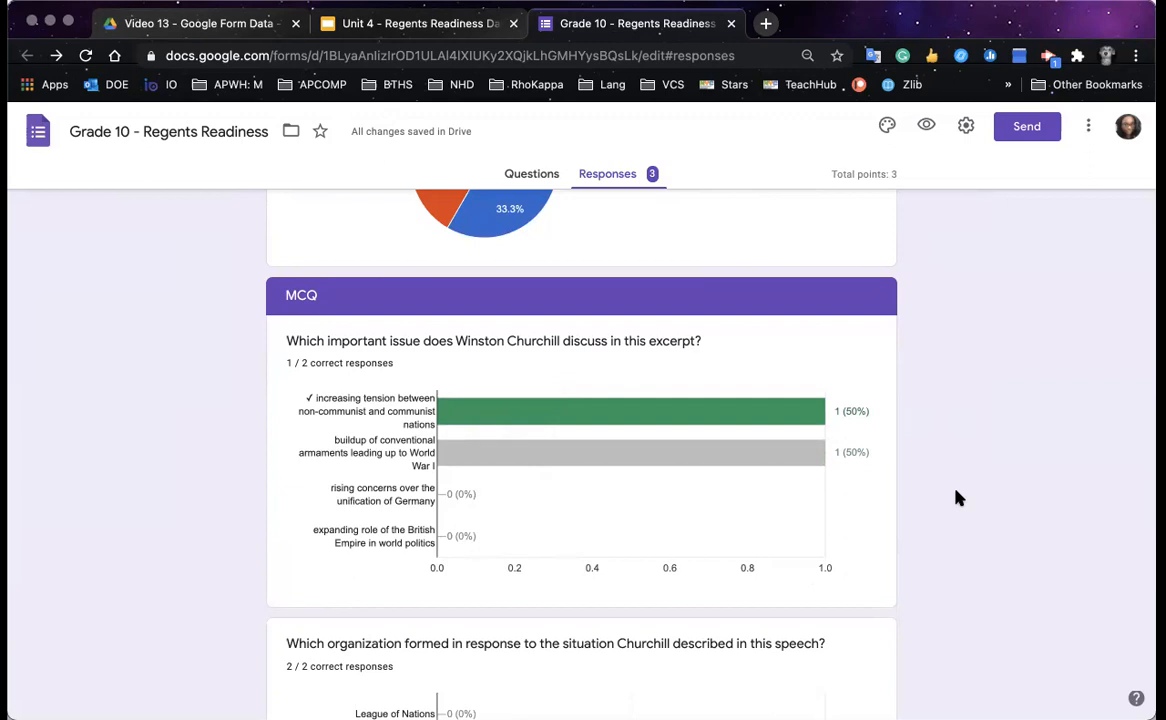
scroll(957, 497, up, 5)
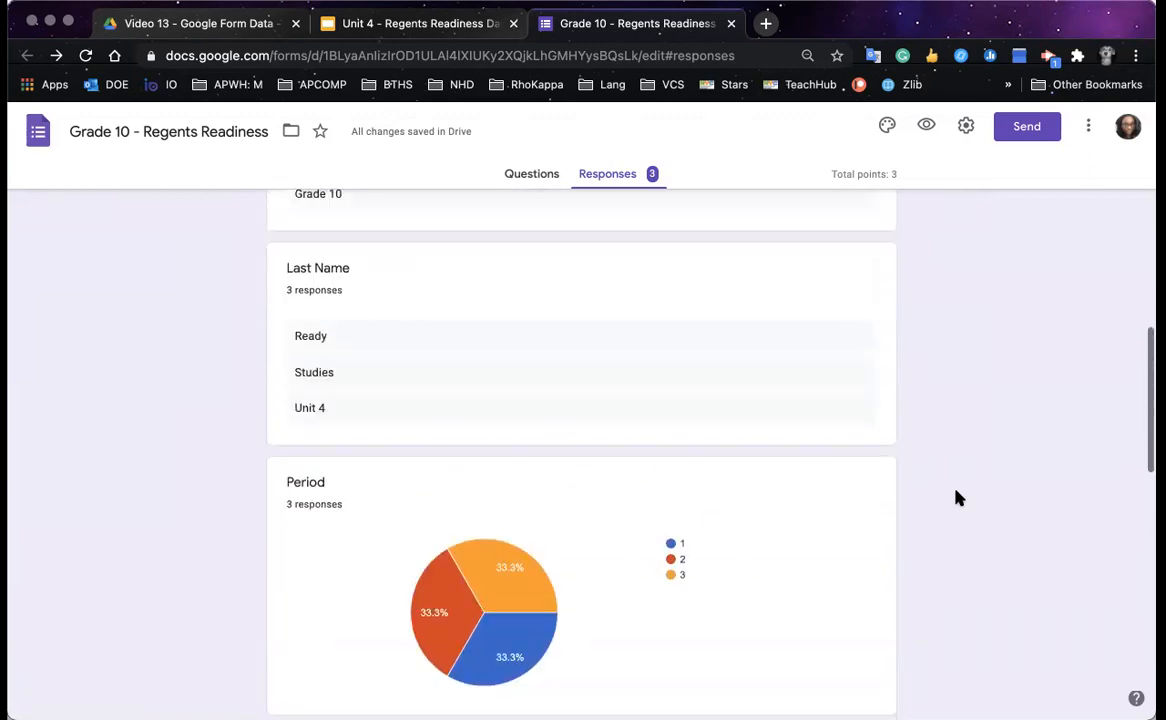
scroll(957, 497, up, 6)
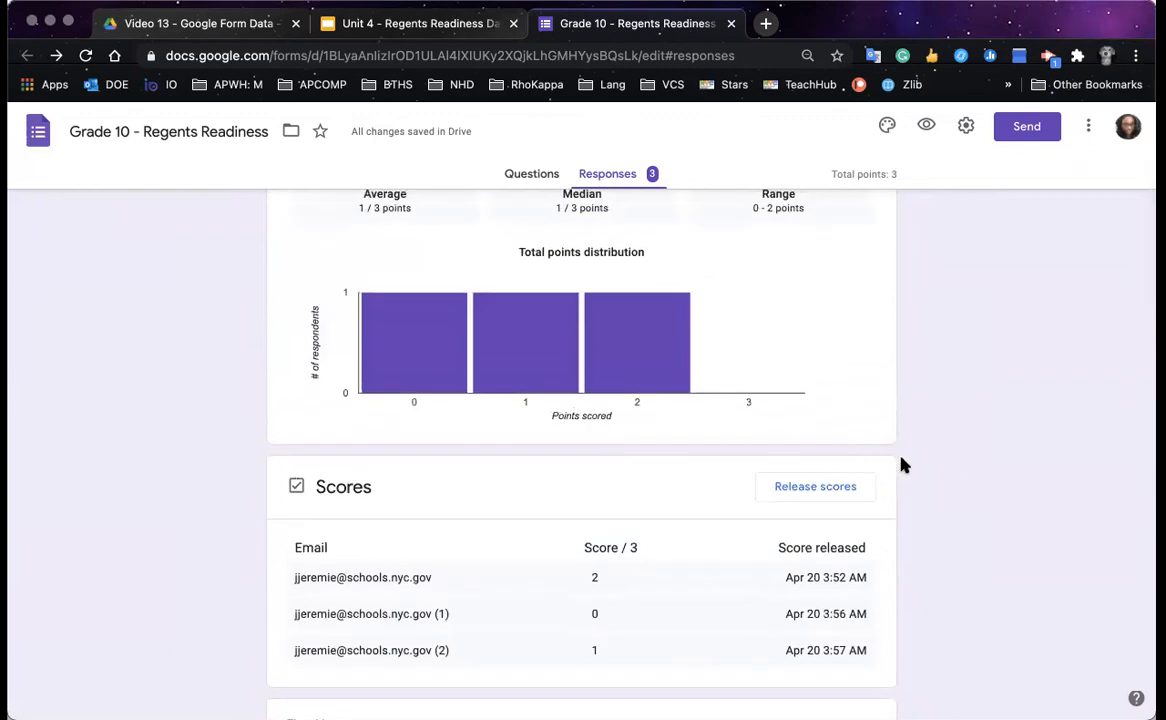
scroll(916, 484, down, 10)
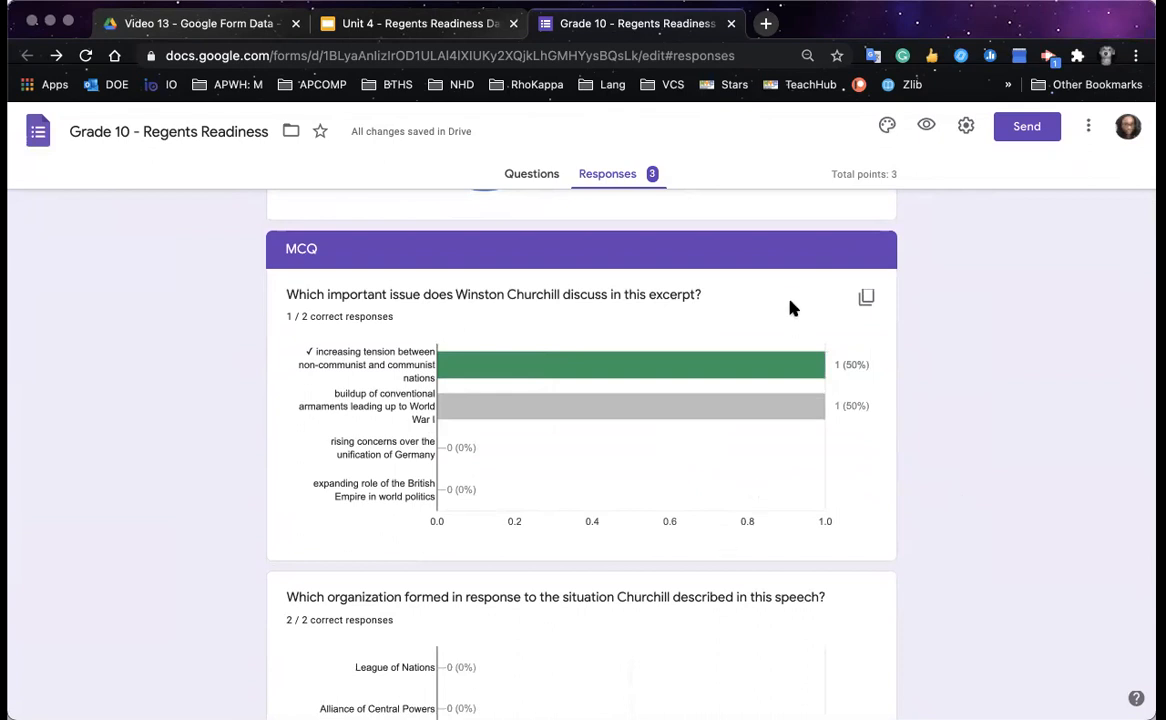
scroll(945, 484, down, 2)
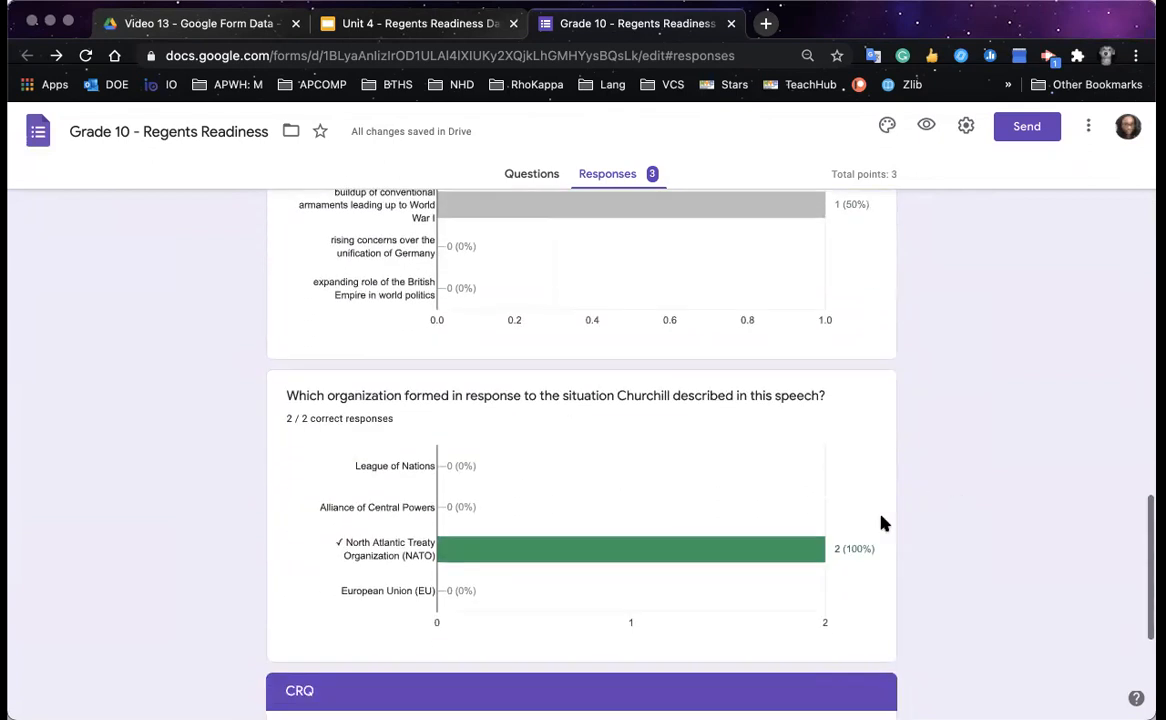
mouse_move(803, 555)
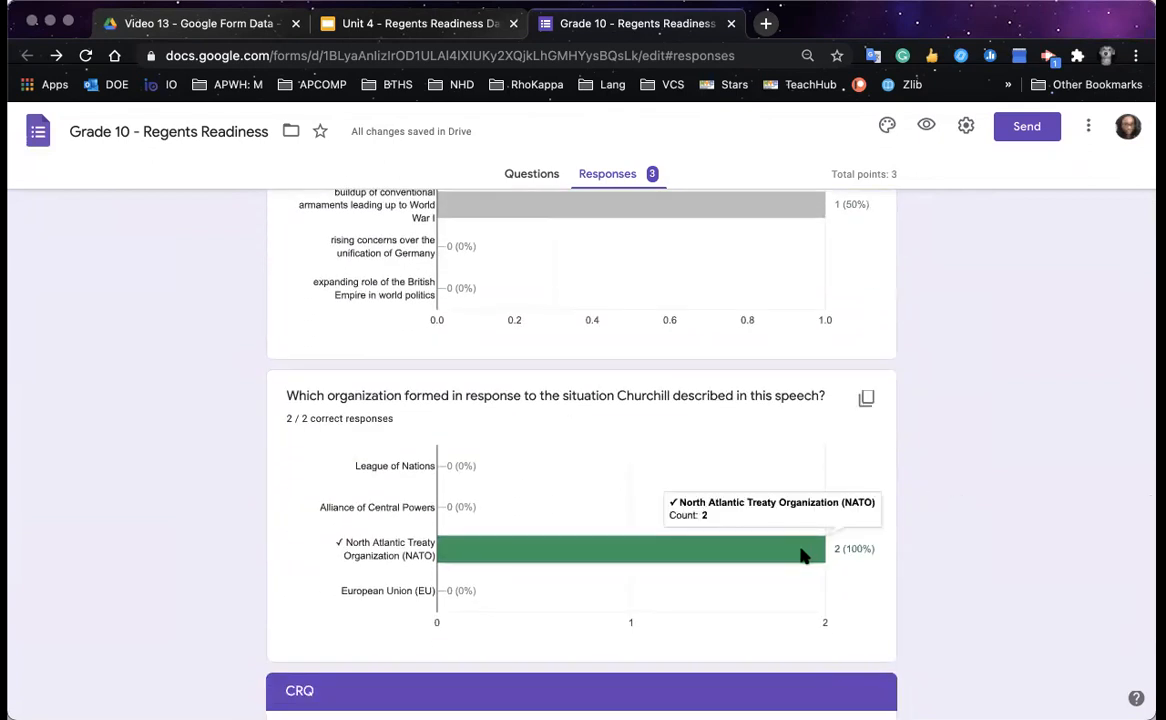
scroll(801, 552, up, 2)
mouse_move(783, 375)
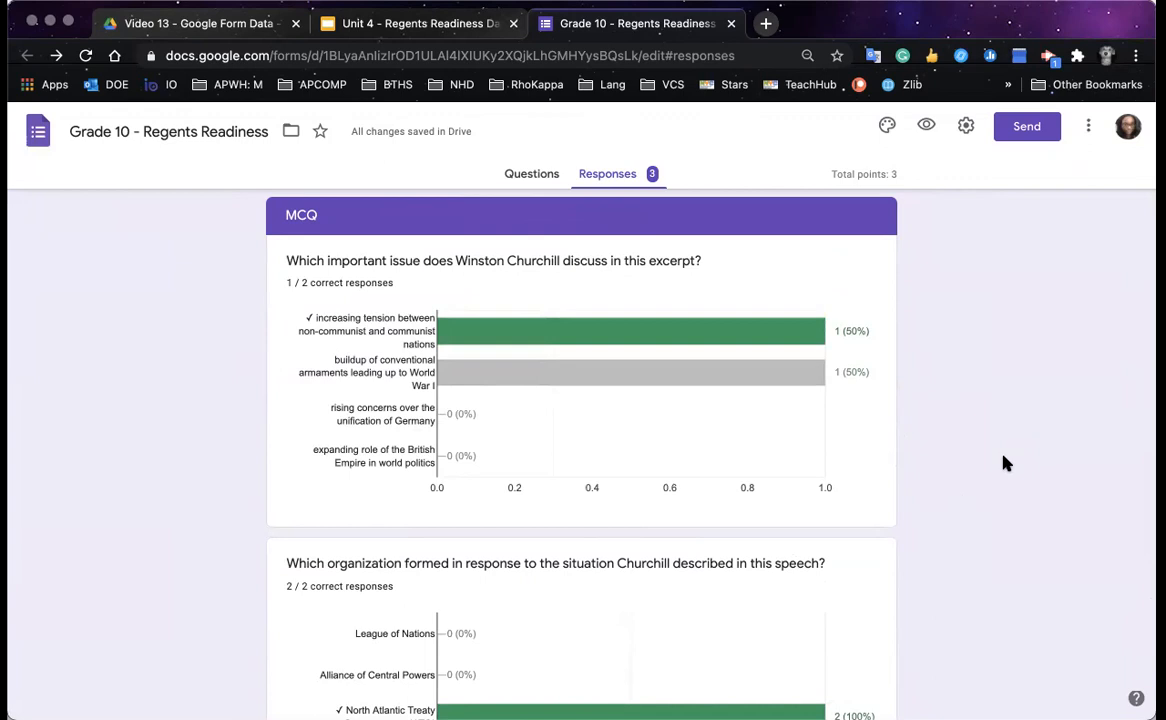
- Read the summarized written answers to the cause-and-effect question in the CRQ section
scroll(1006, 463, down, 5)
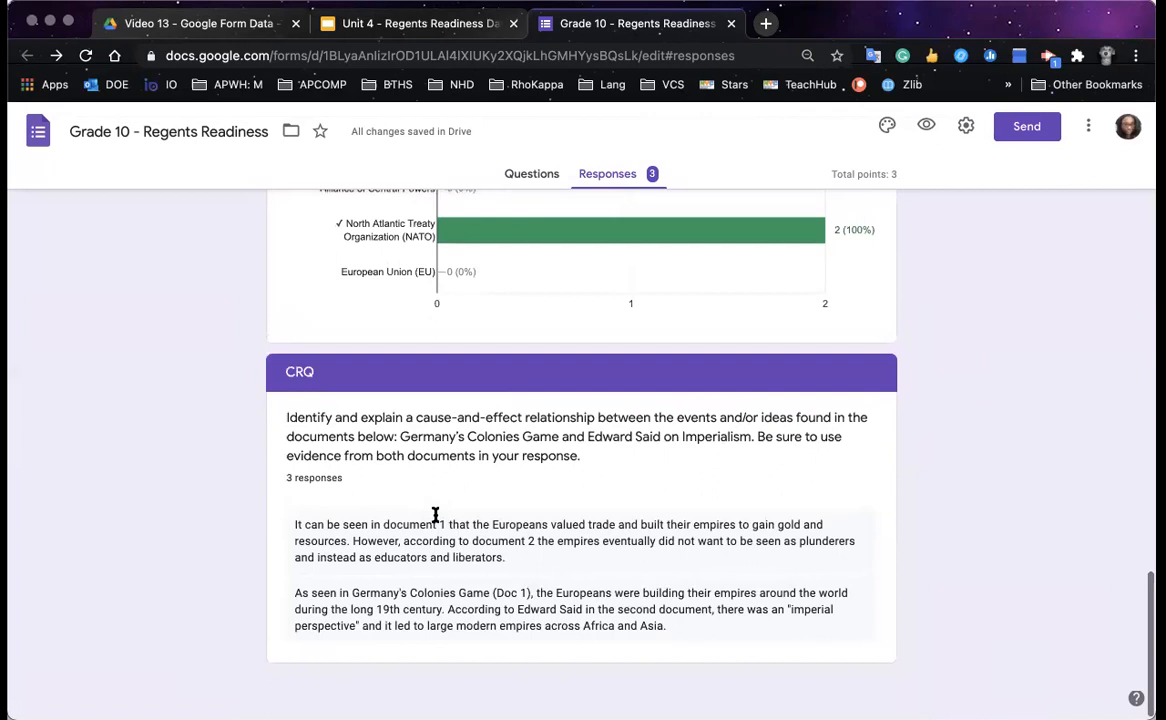
scroll(462, 560, up, 1)
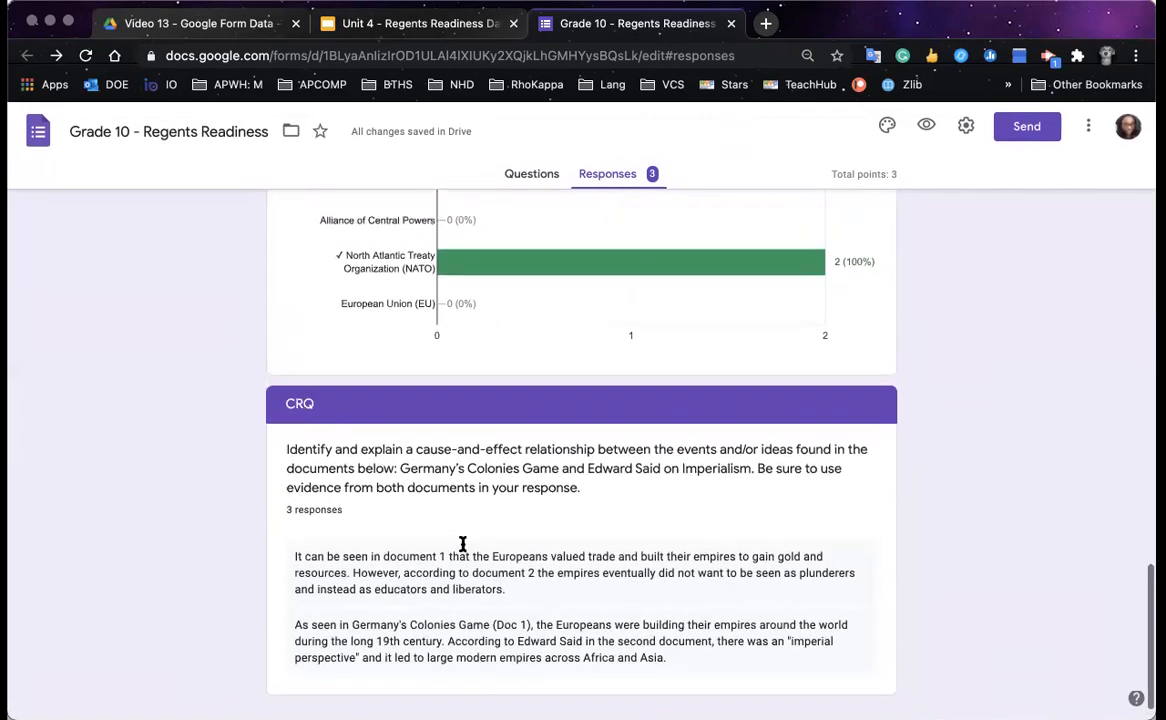
scroll(497, 590, down, 1)
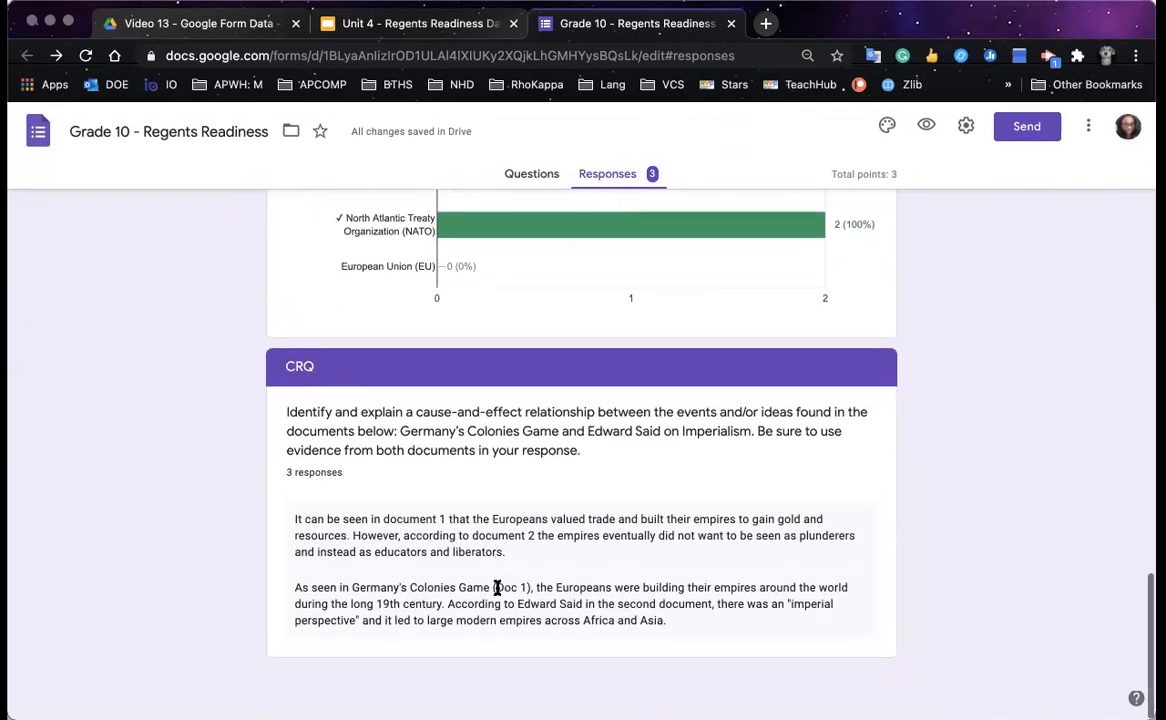
scroll(953, 479, up, 2)
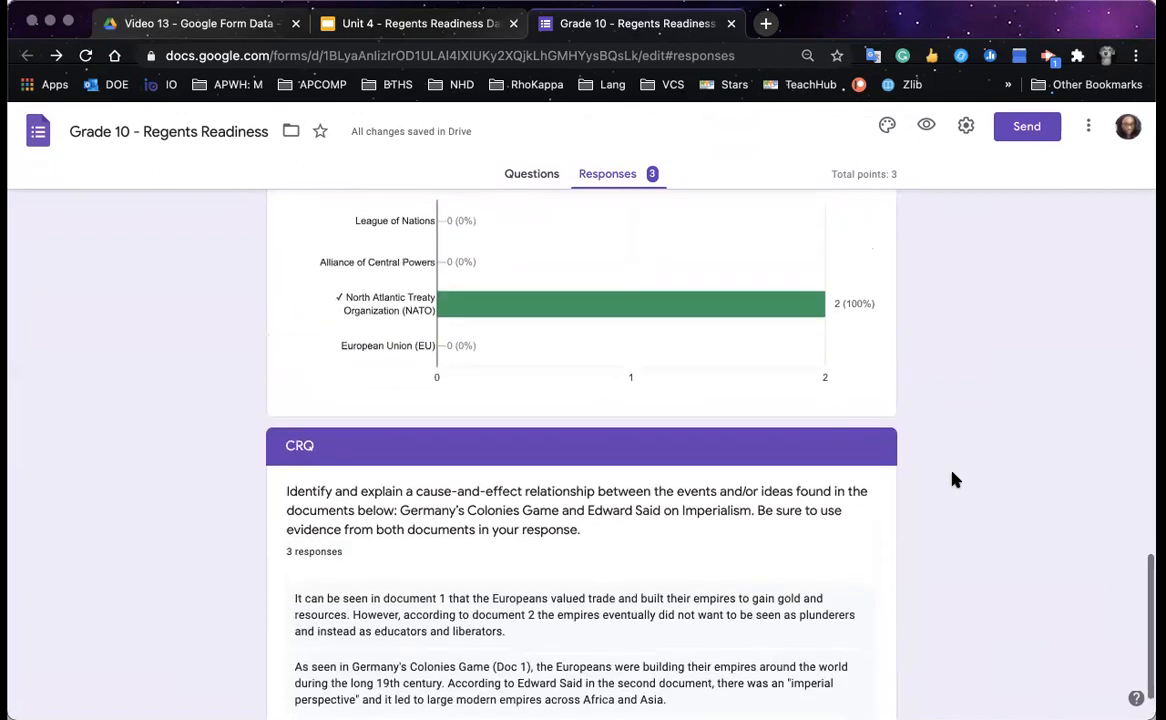
scroll(953, 479, up, 20)
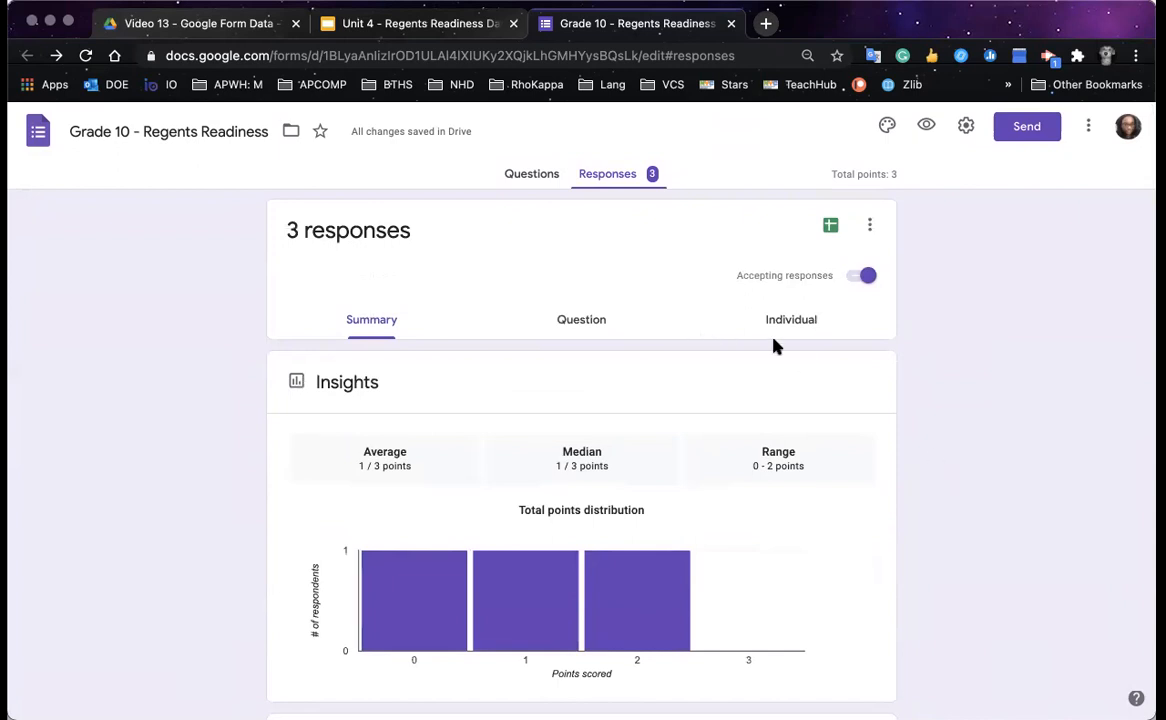
- View the responses by question and choose the cause-and-effect question to read its ungraded answers
click(599, 325)
scroll(822, 550, down, 5)
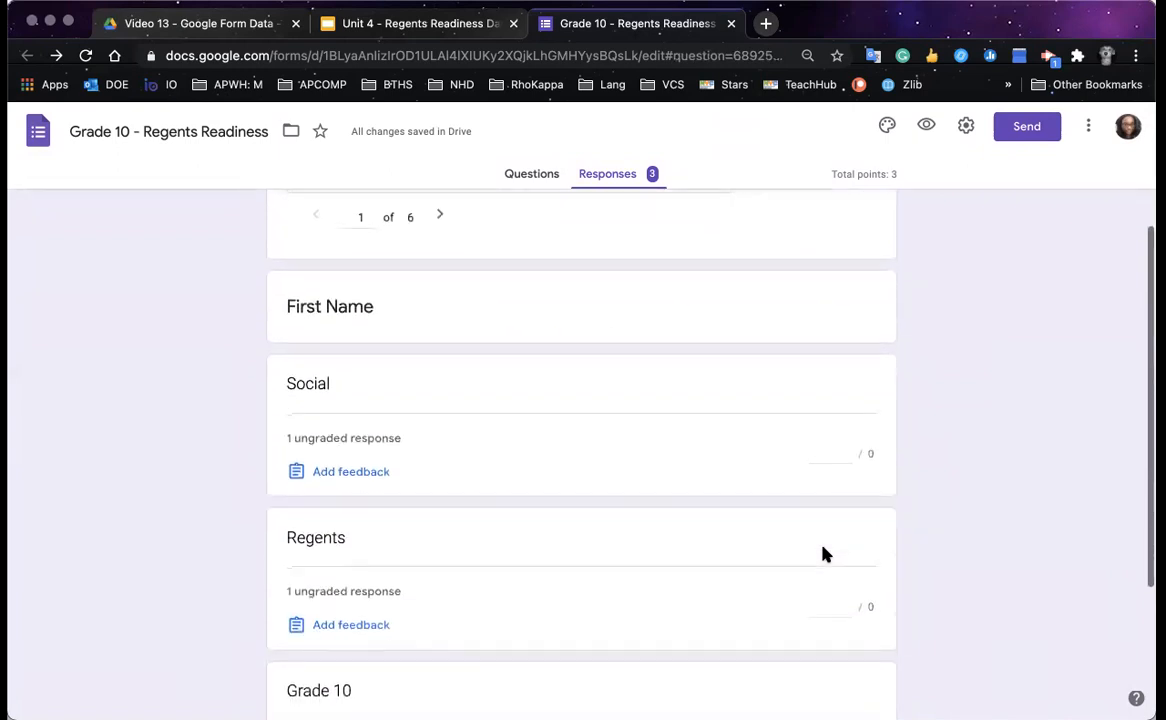
scroll(823, 550, down, 3)
scroll(823, 552, up, 4)
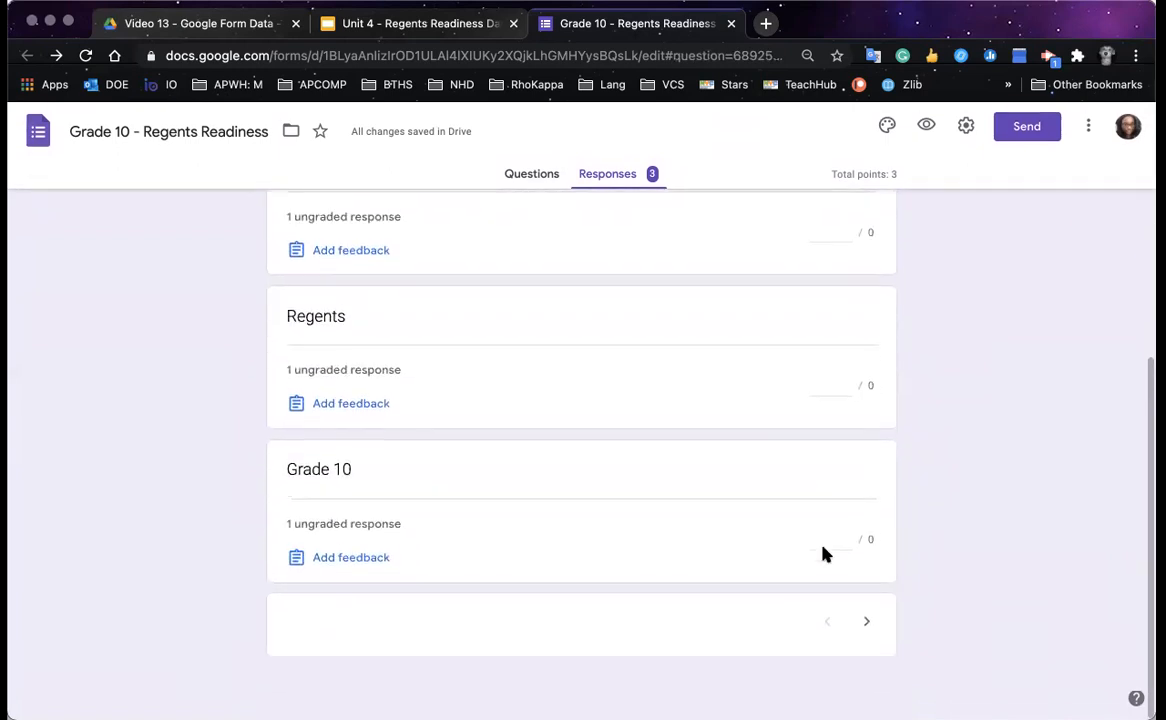
scroll(414, 416, up, 3)
click(486, 292)
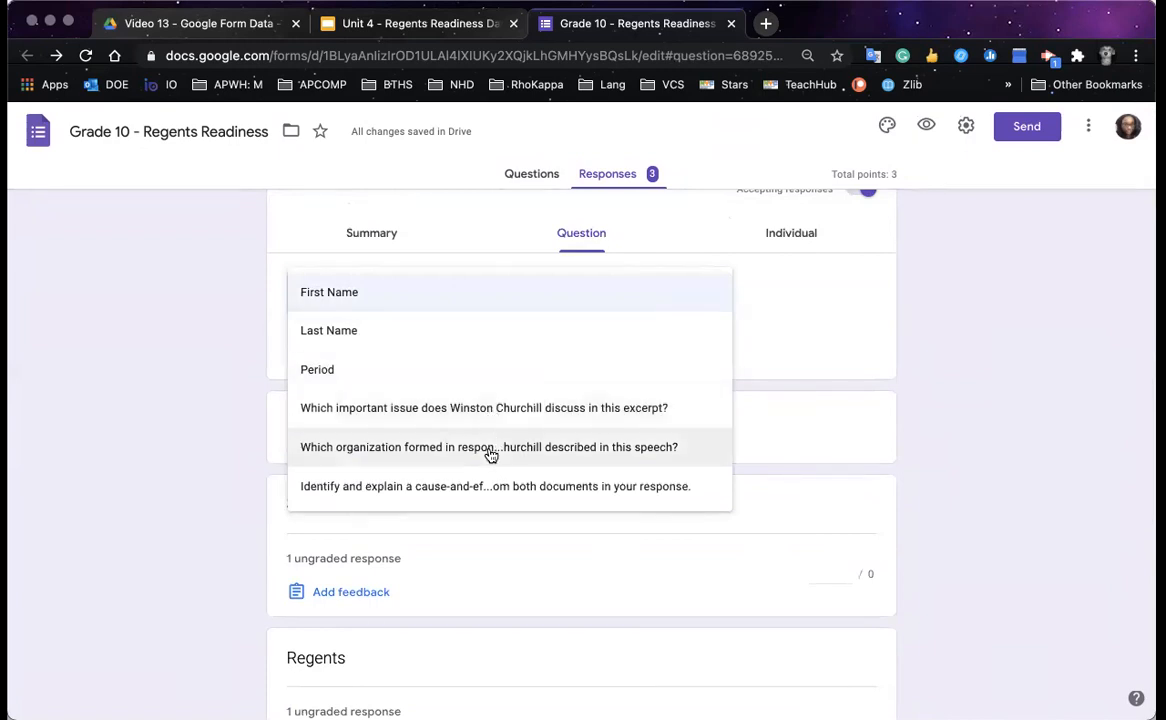
click(481, 485)
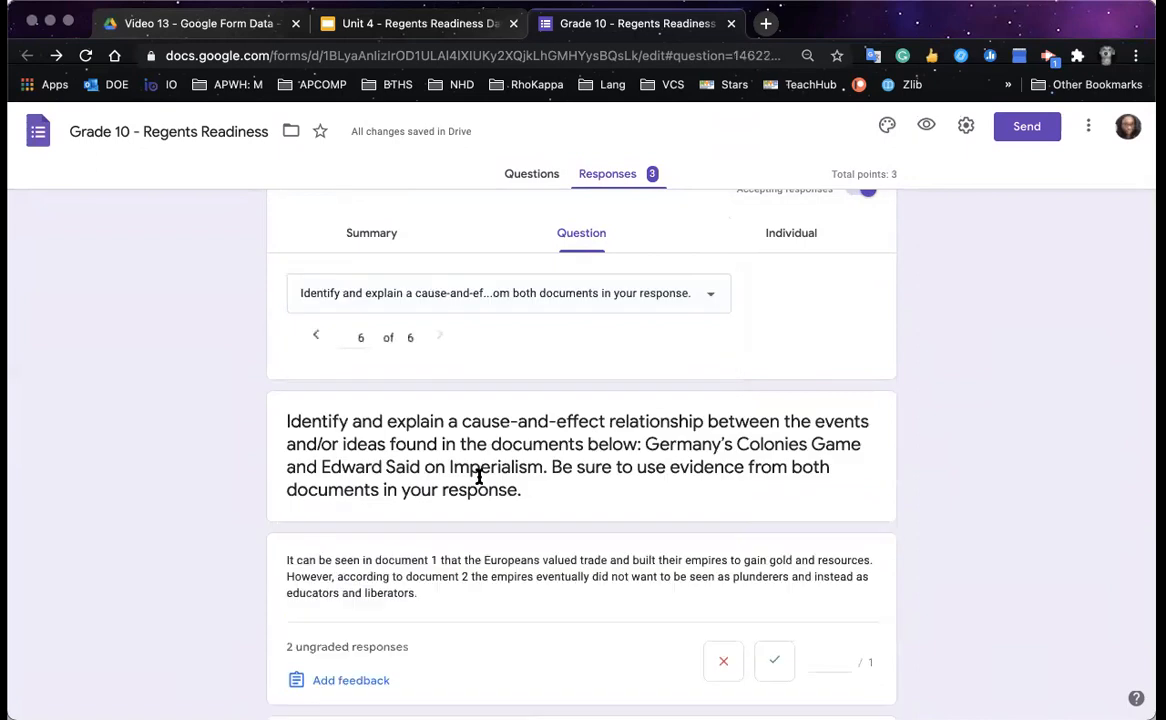
scroll(479, 478, down, 3)
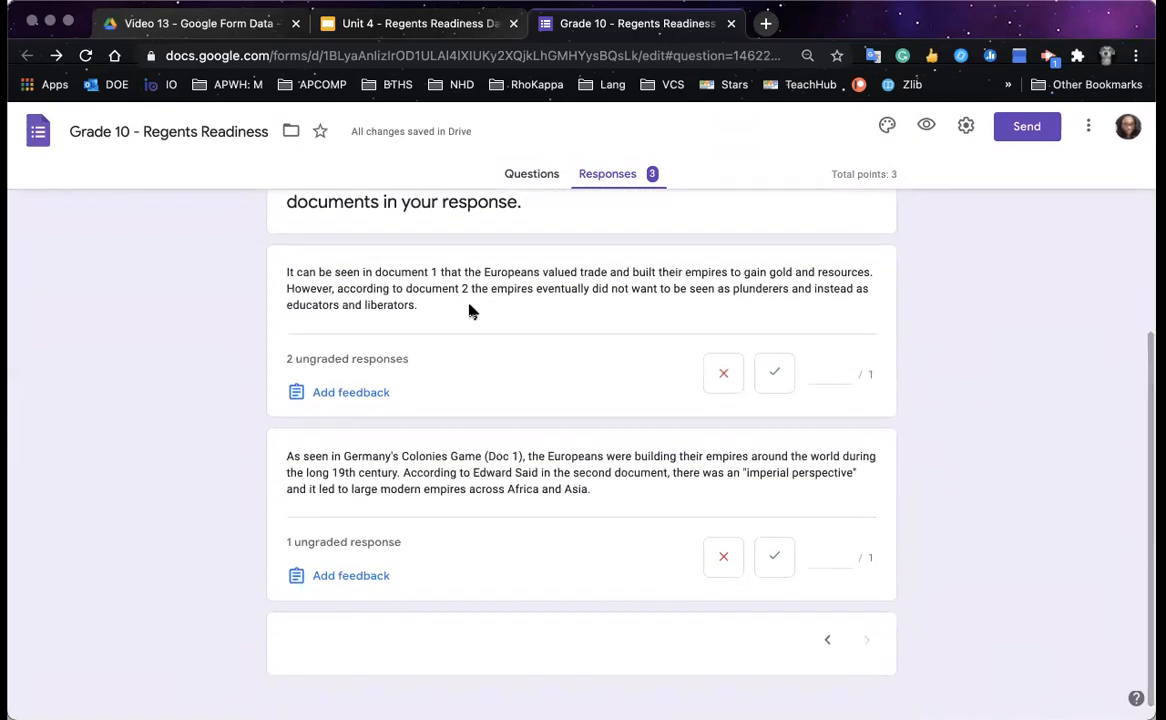
- Mark the first cause-and-effect answer correct with 1 point and the second incorrect with 0 points, and save the grades
click(772, 381)
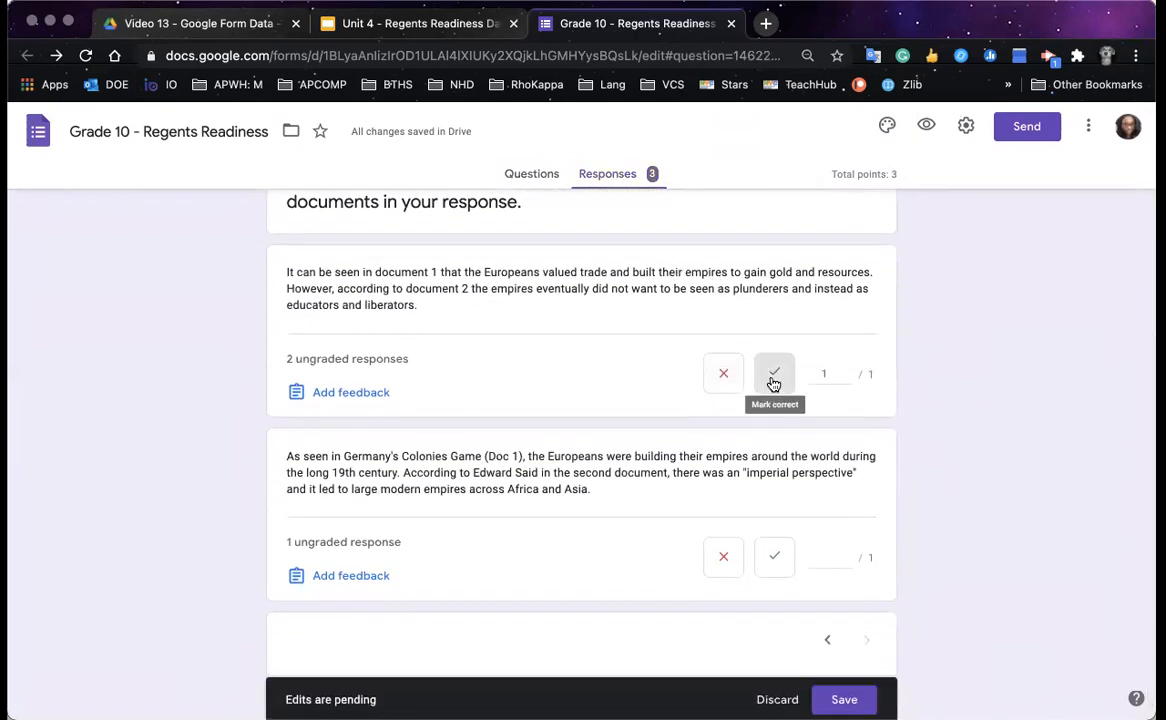
click(776, 555)
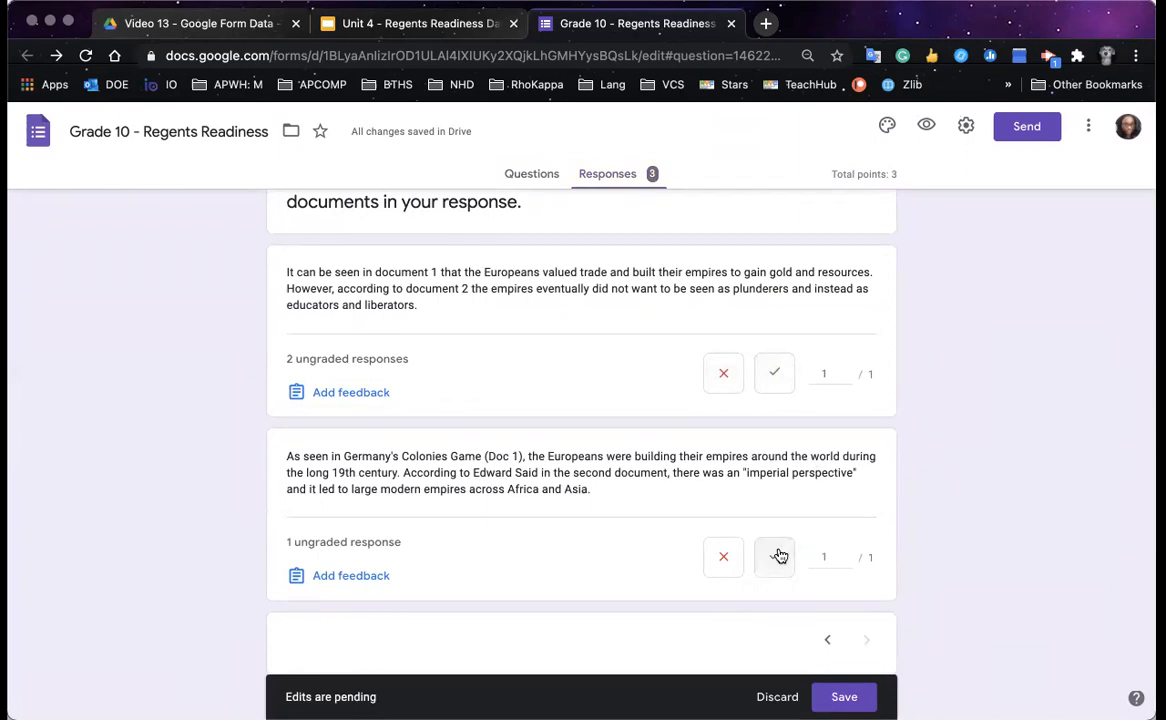
click(725, 567)
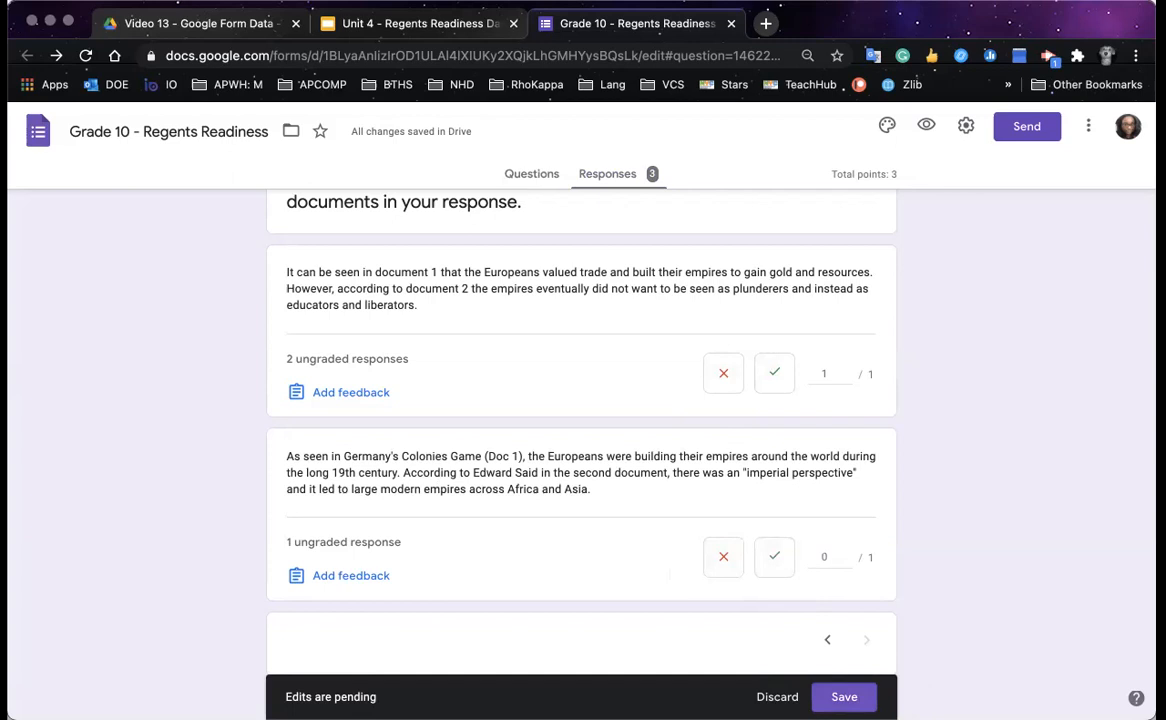
scroll(817, 599, up, 5)
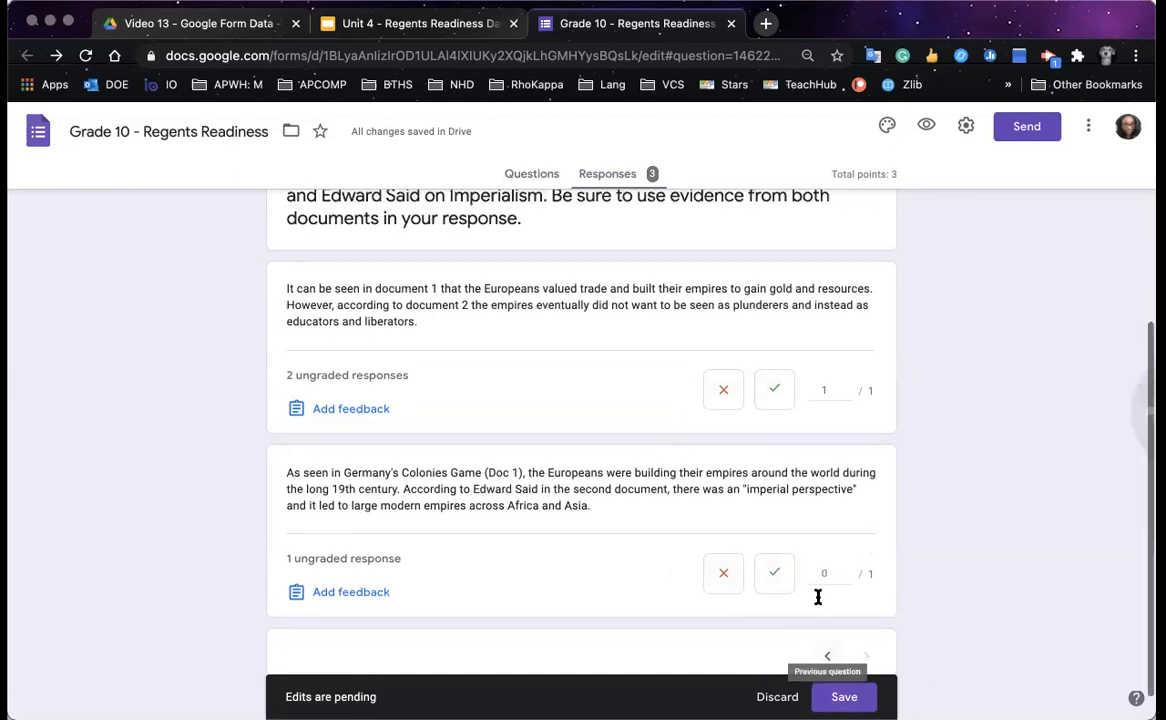
click(840, 697)
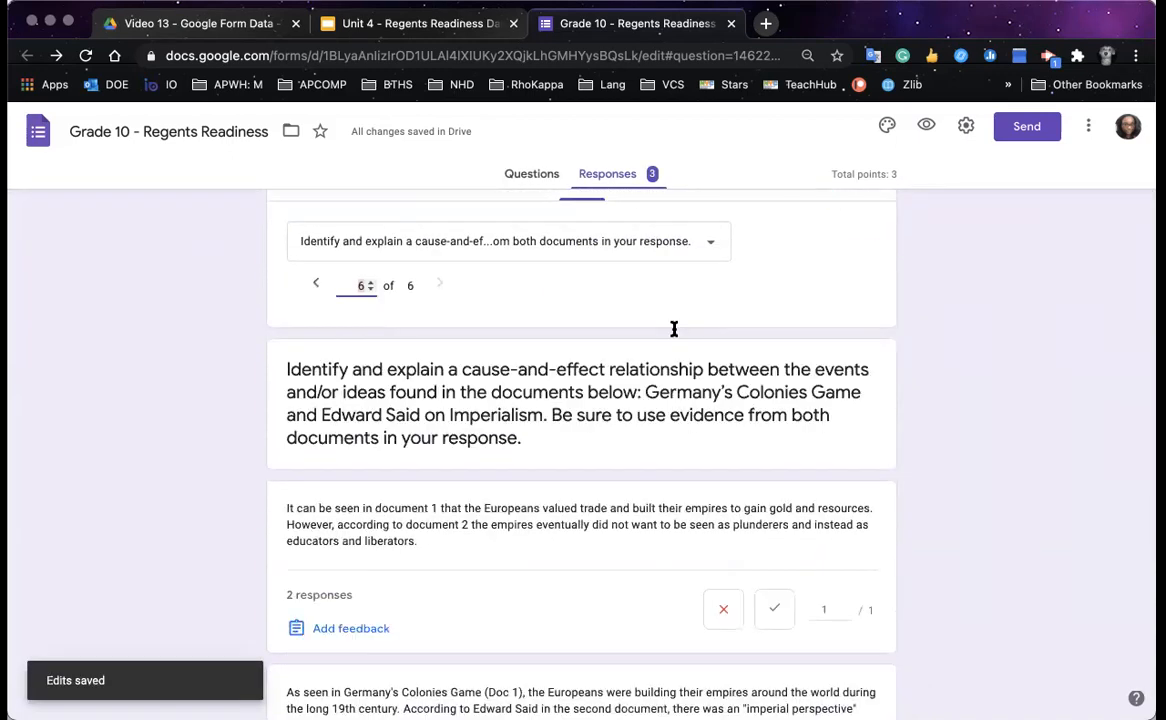
- View the responses individually and go to the third one to examine its name, Period and scored MCQ answers
scroll(690, 350, up, 3)
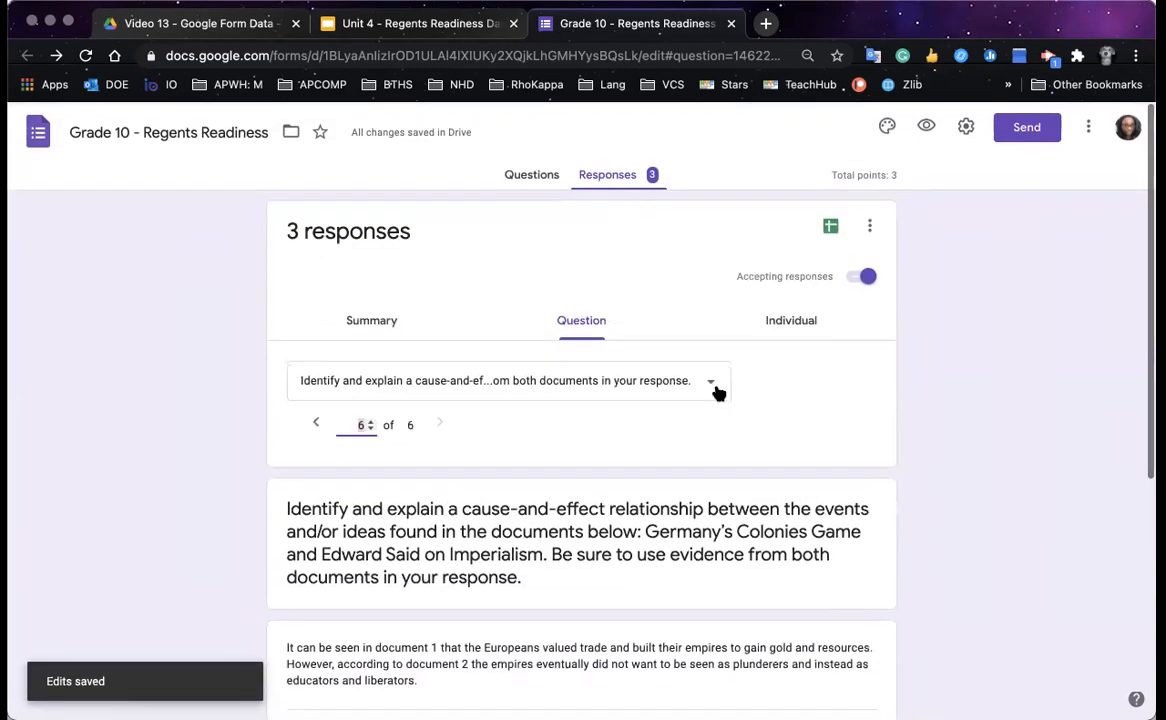
click(781, 322)
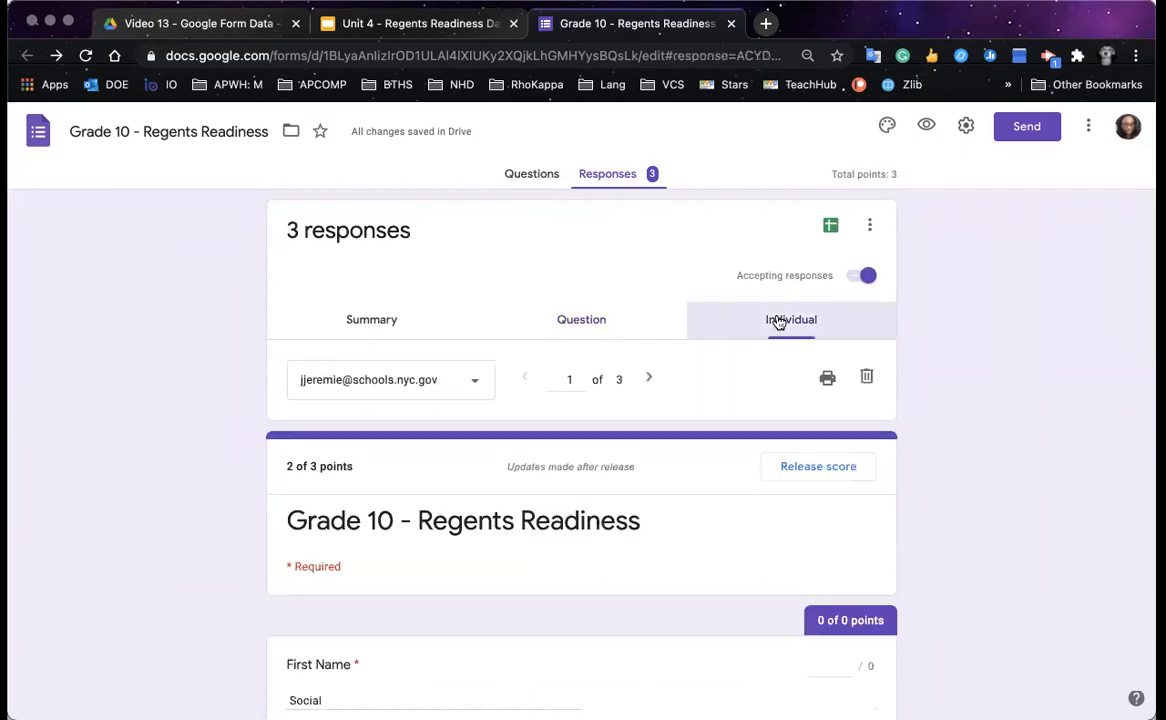
scroll(650, 384, down, 2)
click(651, 294)
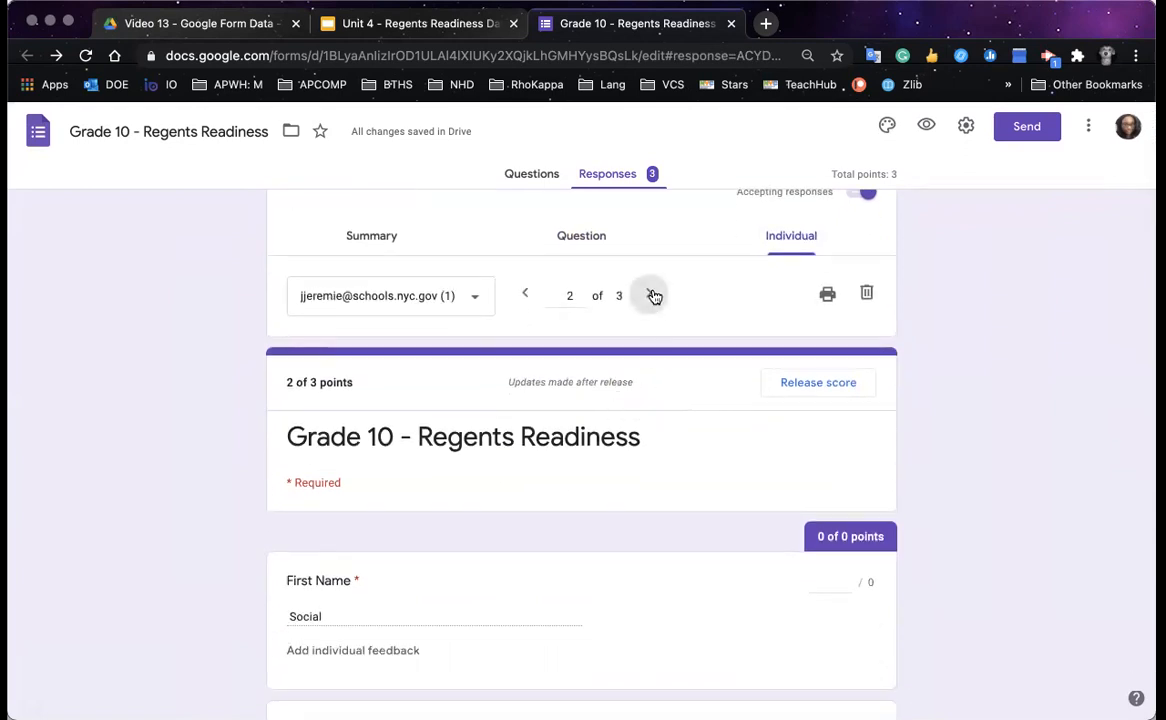
click(651, 294)
scroll(651, 295, down, 5)
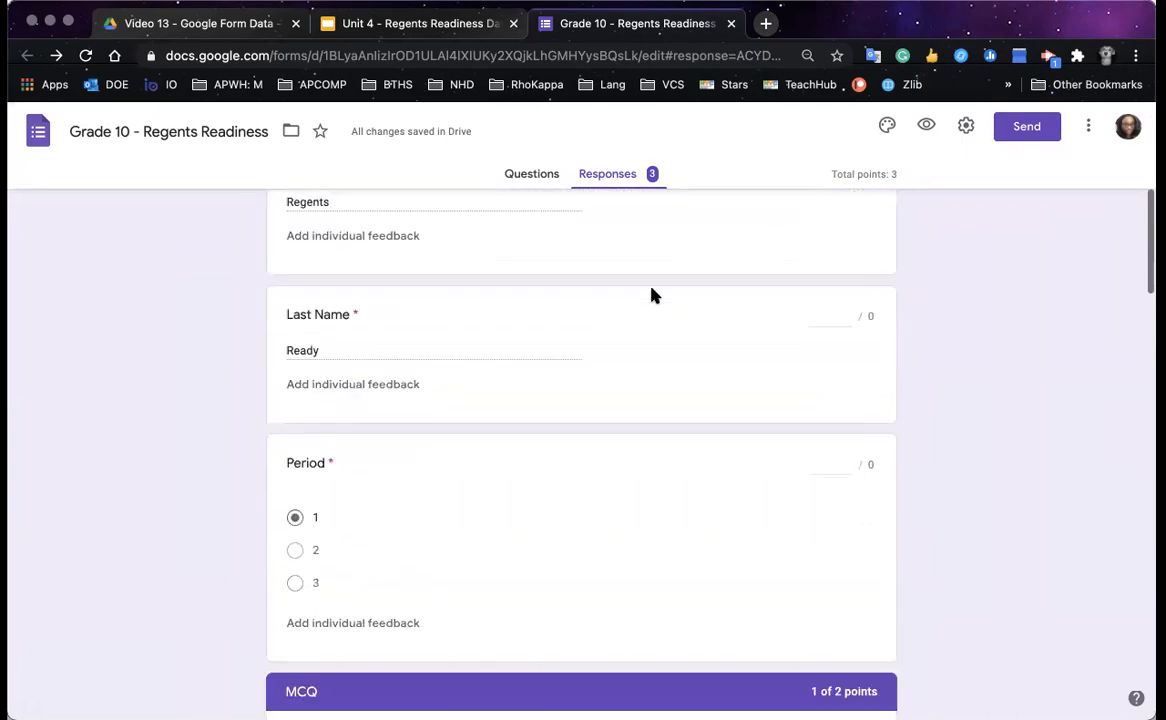
scroll(651, 294, down, 15)
scroll(651, 294, up, 8)
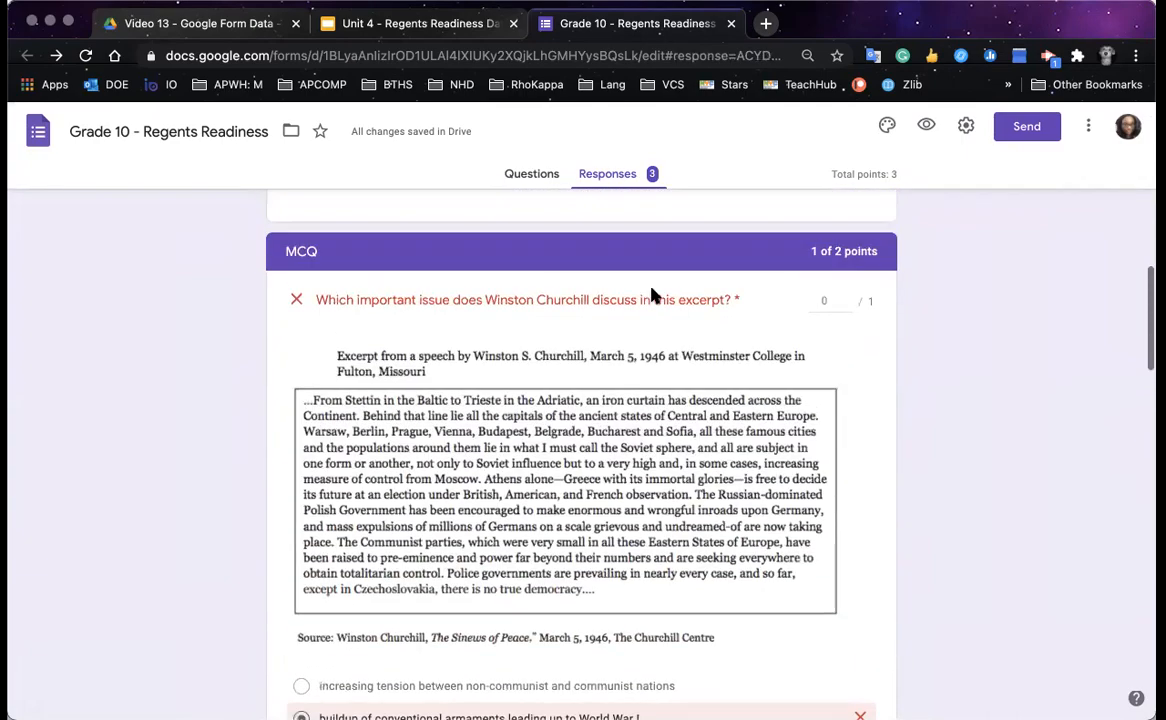
scroll(651, 295, down, 1)
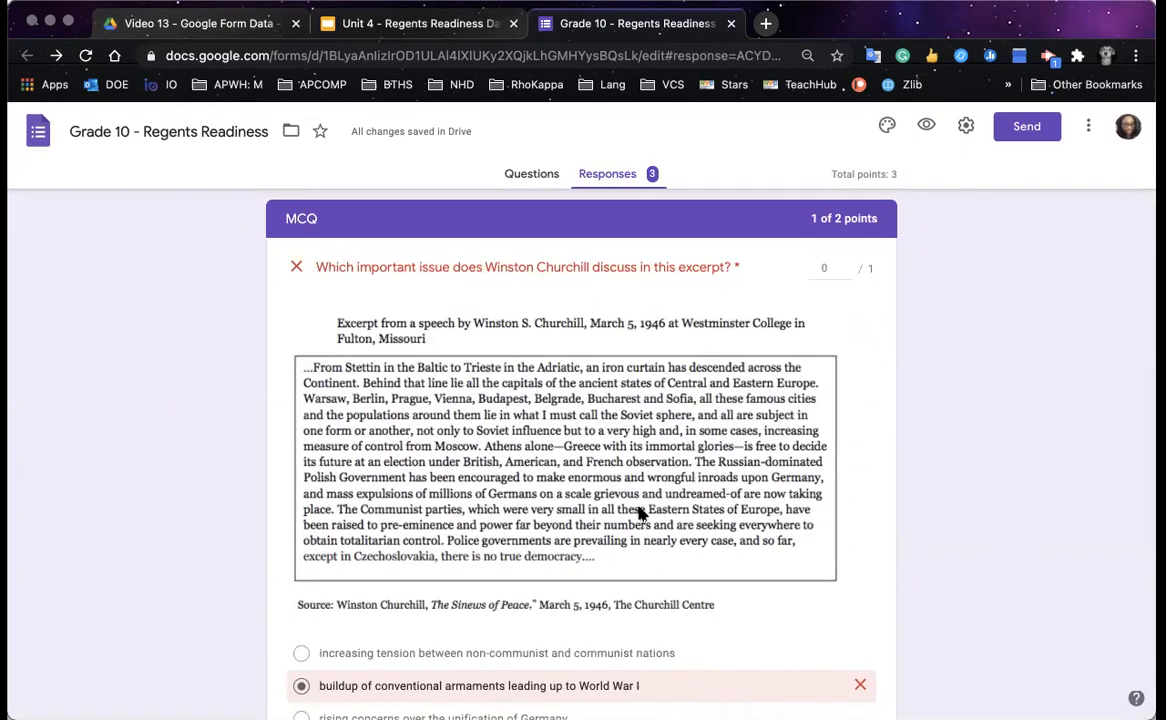
scroll(641, 513, down, 10)
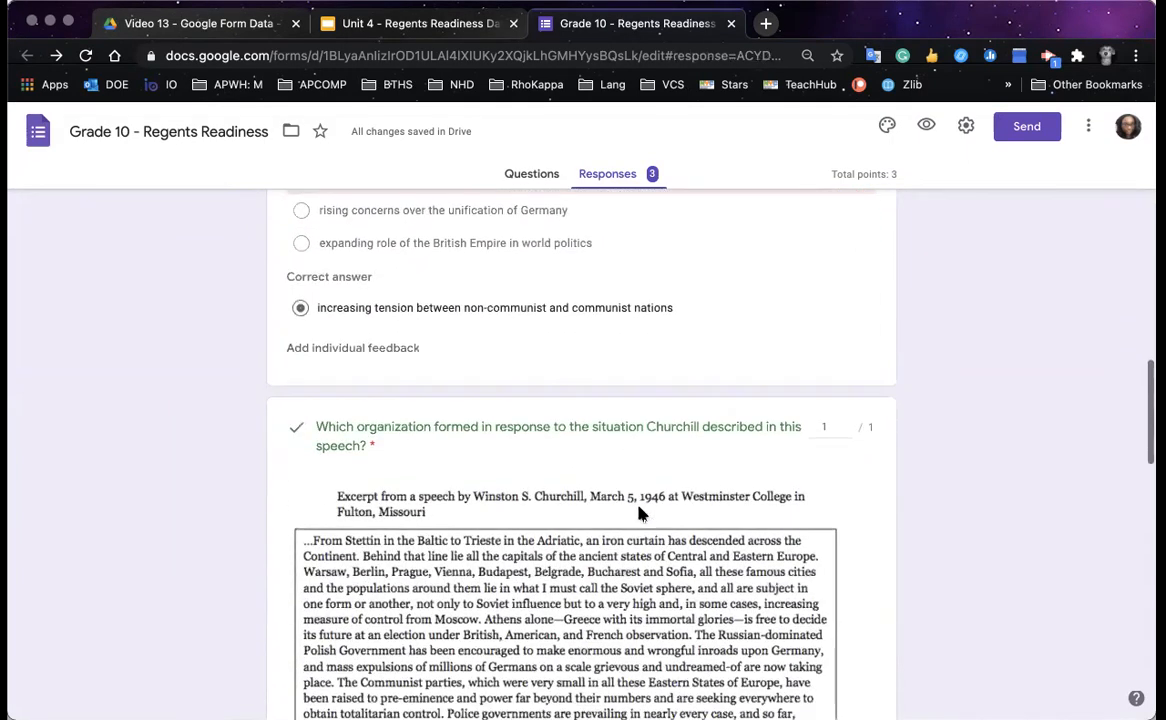
scroll(641, 513, down, 1)
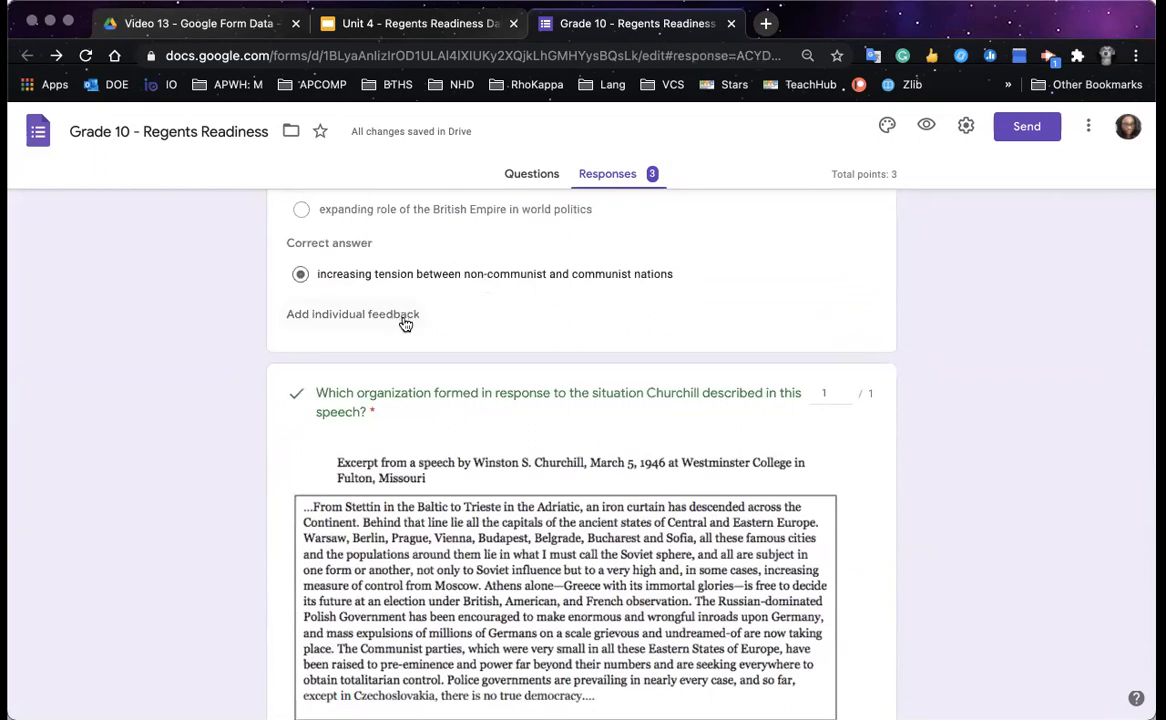
- Add the individual feedback "Be careful of tricky questions" to the third response's incorrect answer on the issue Churchill discusses
scroll(405, 324, up, 4)
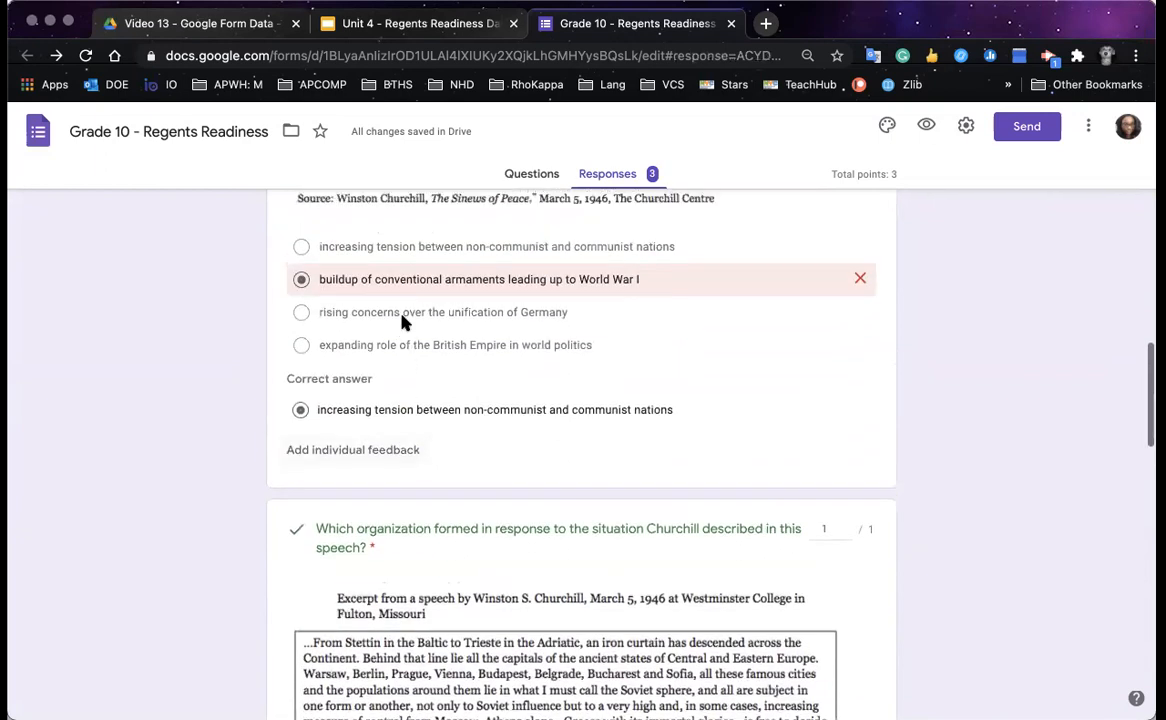
click(391, 452)
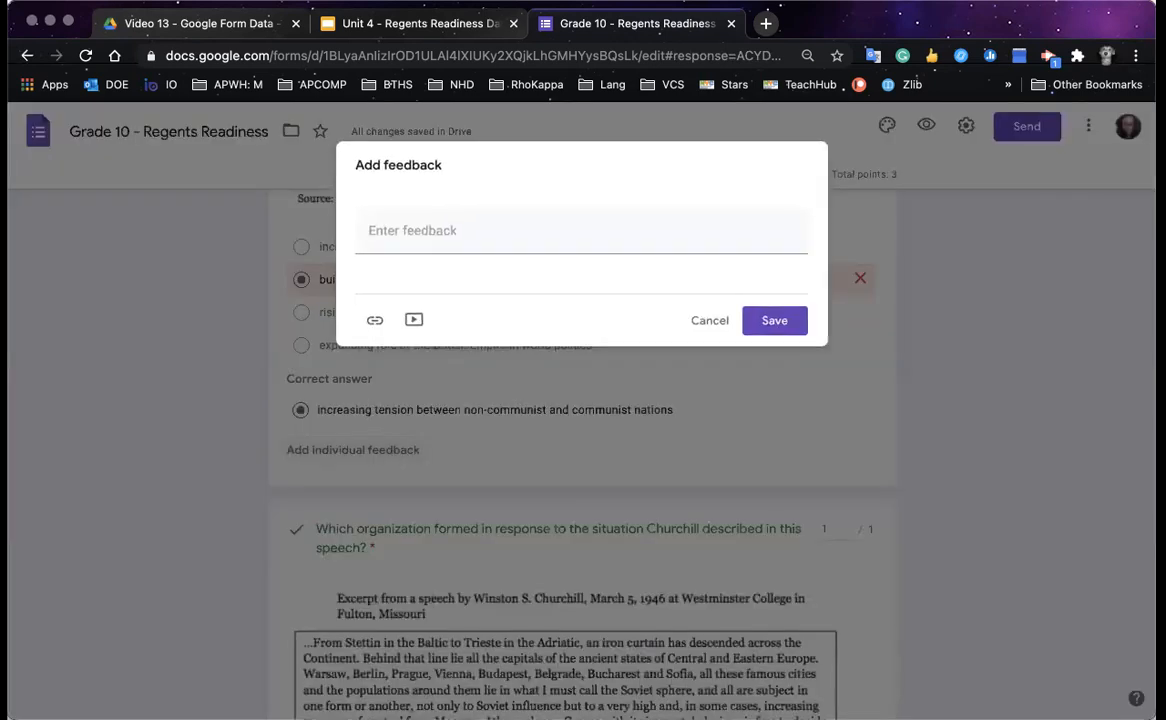
click(775, 321)
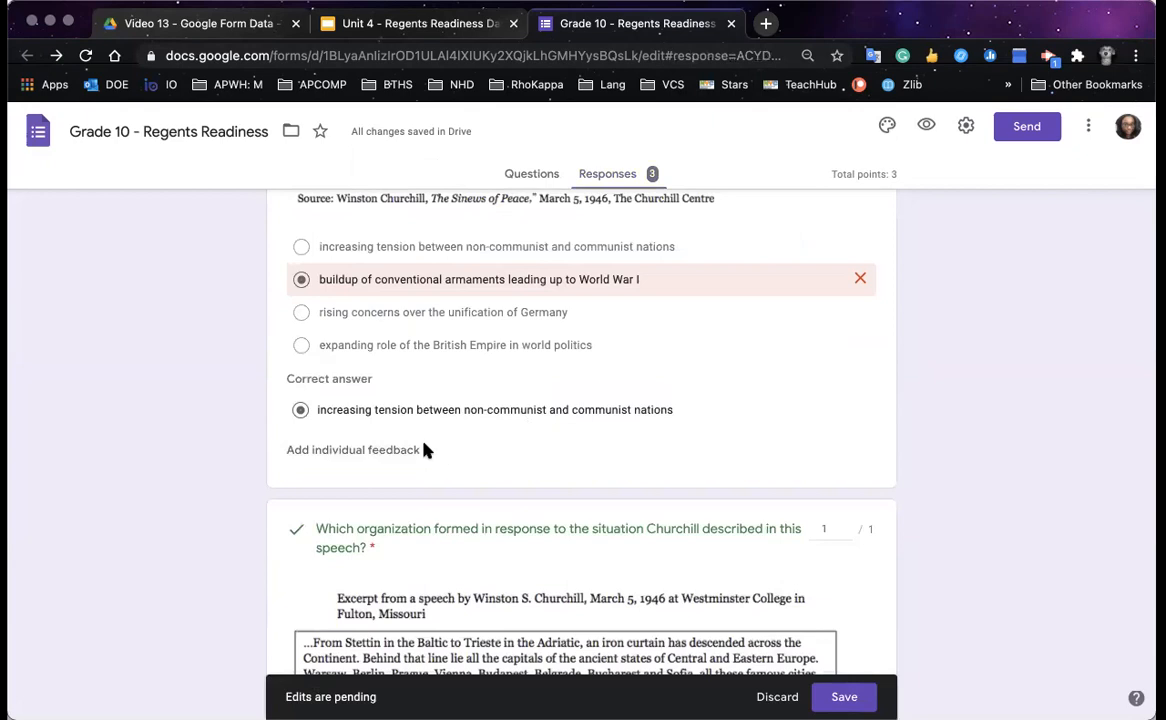
click(385, 450)
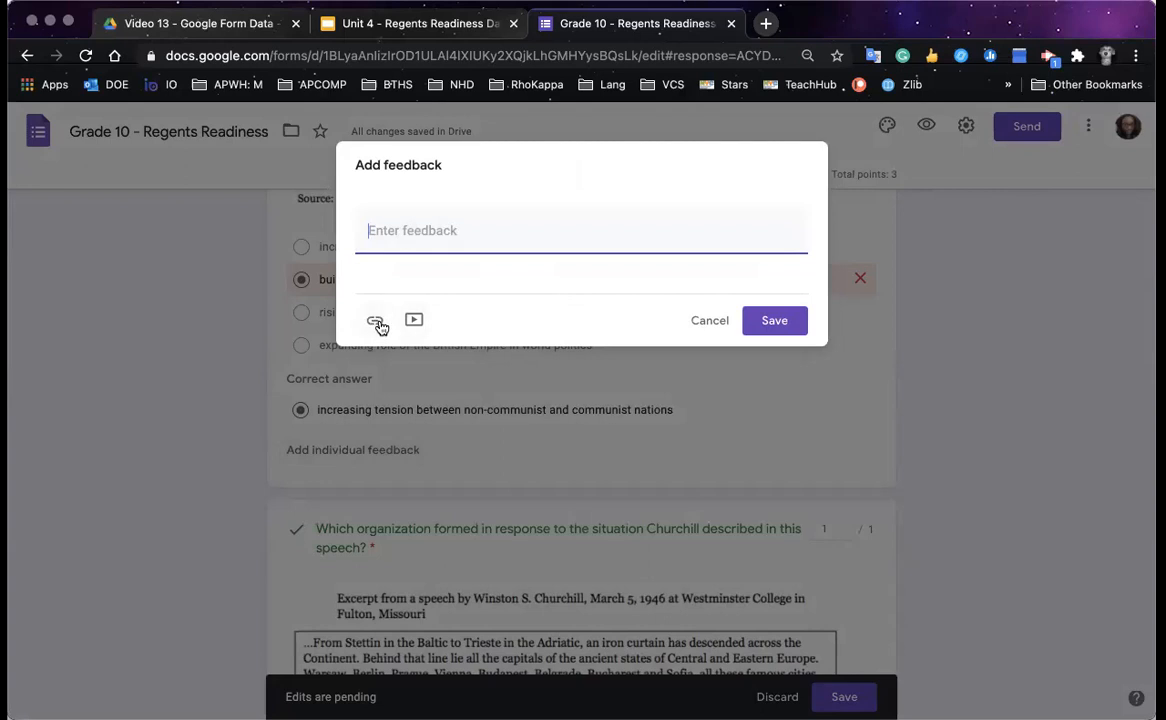
text(Be careful)
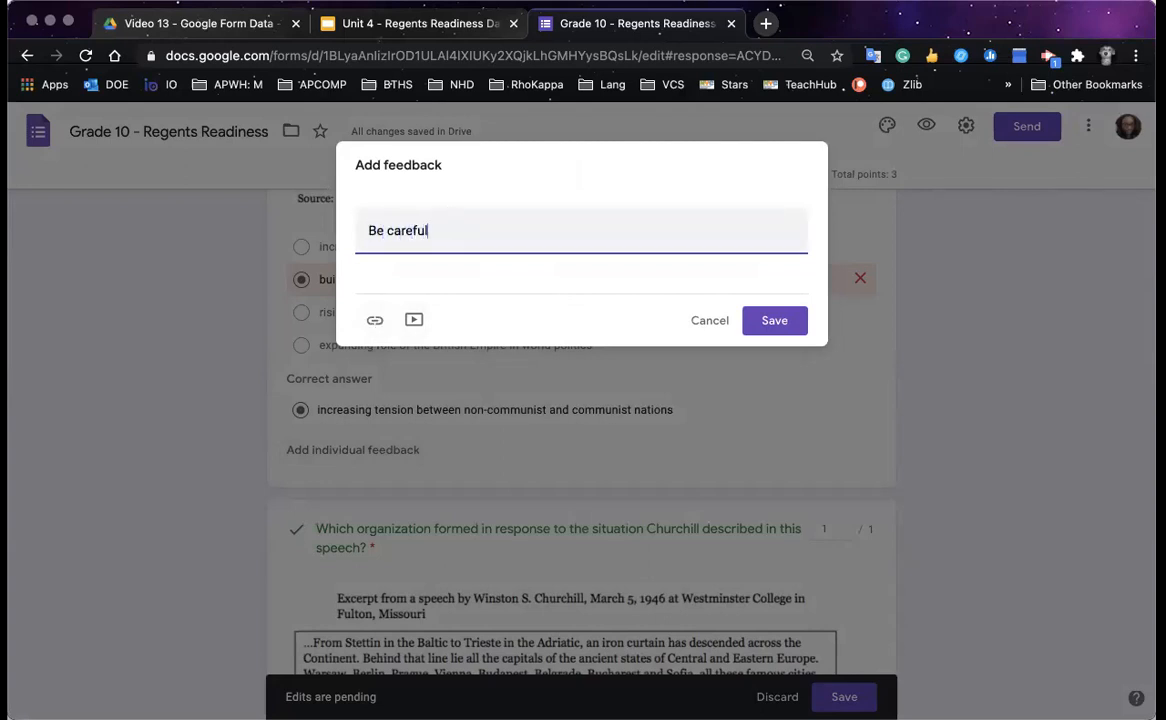
text( of tricky questions)
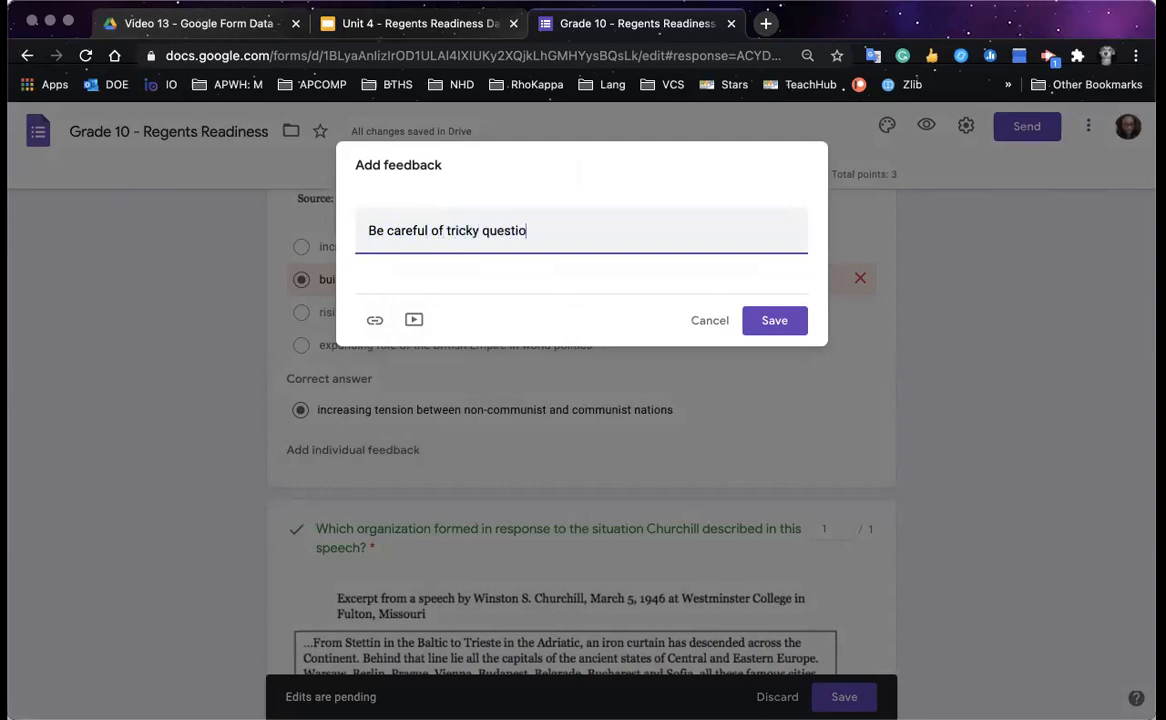
click(797, 333)
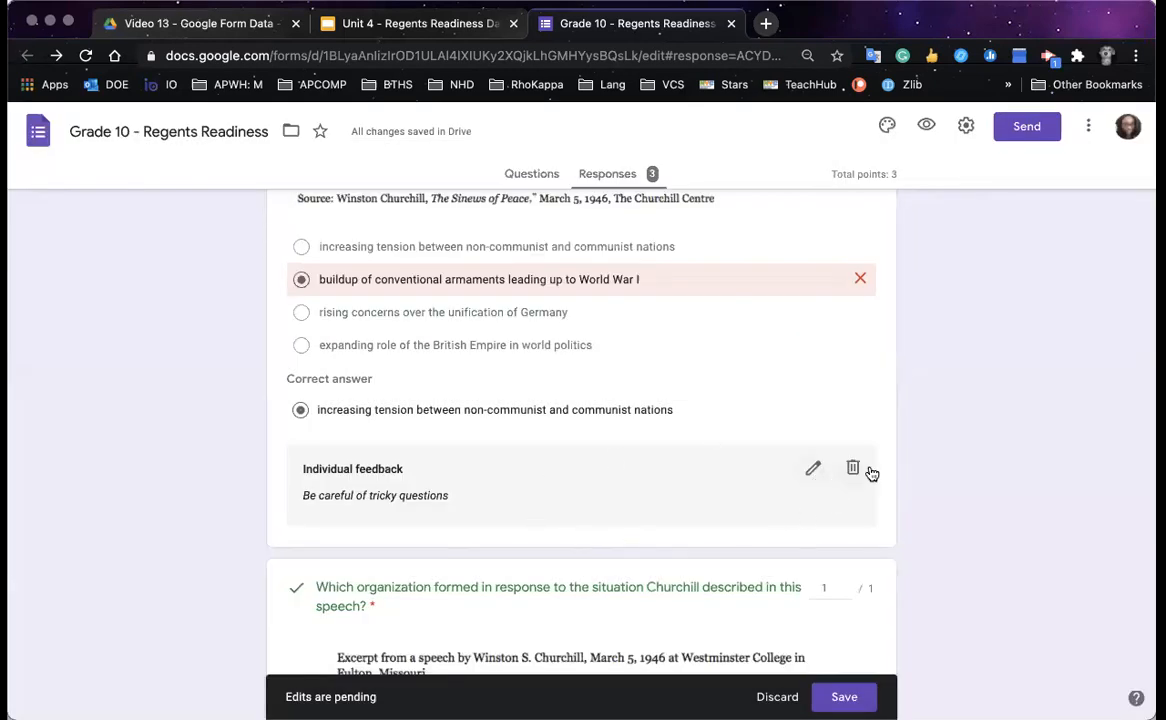
- Add the individual feedback "Nice touch!" to the same response's cause-and-effect answer in the CRQ section and save the pending edits
scroll(880, 567, down, 3)
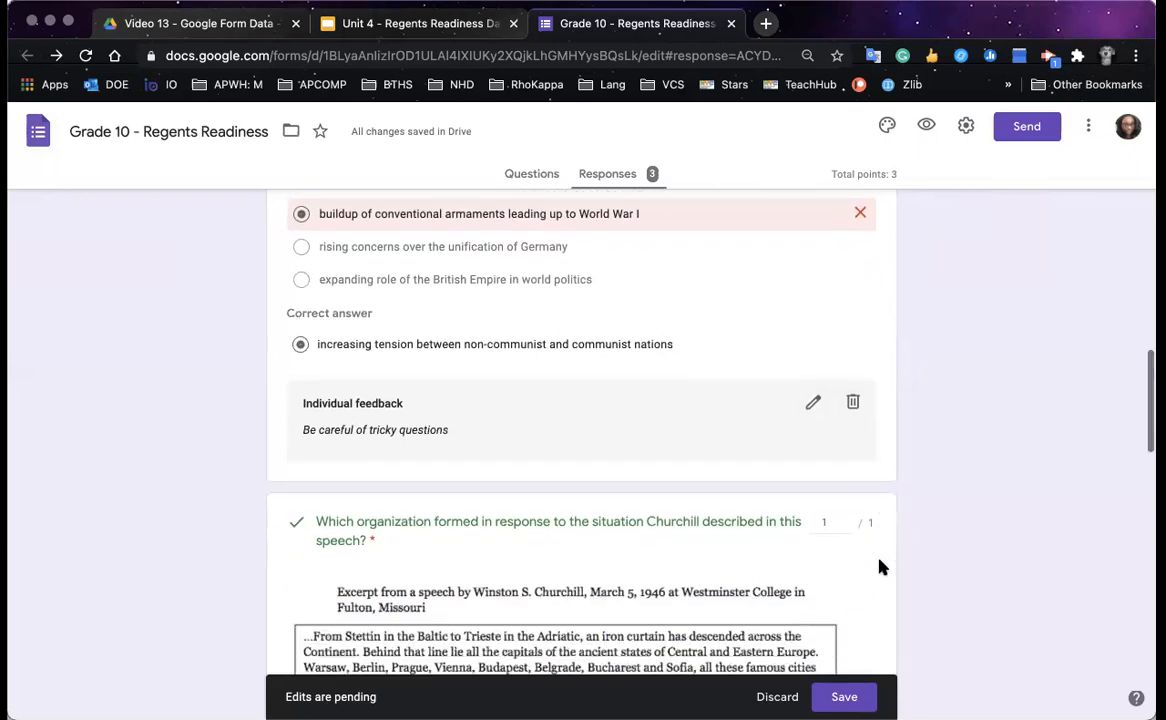
scroll(880, 567, down, 14)
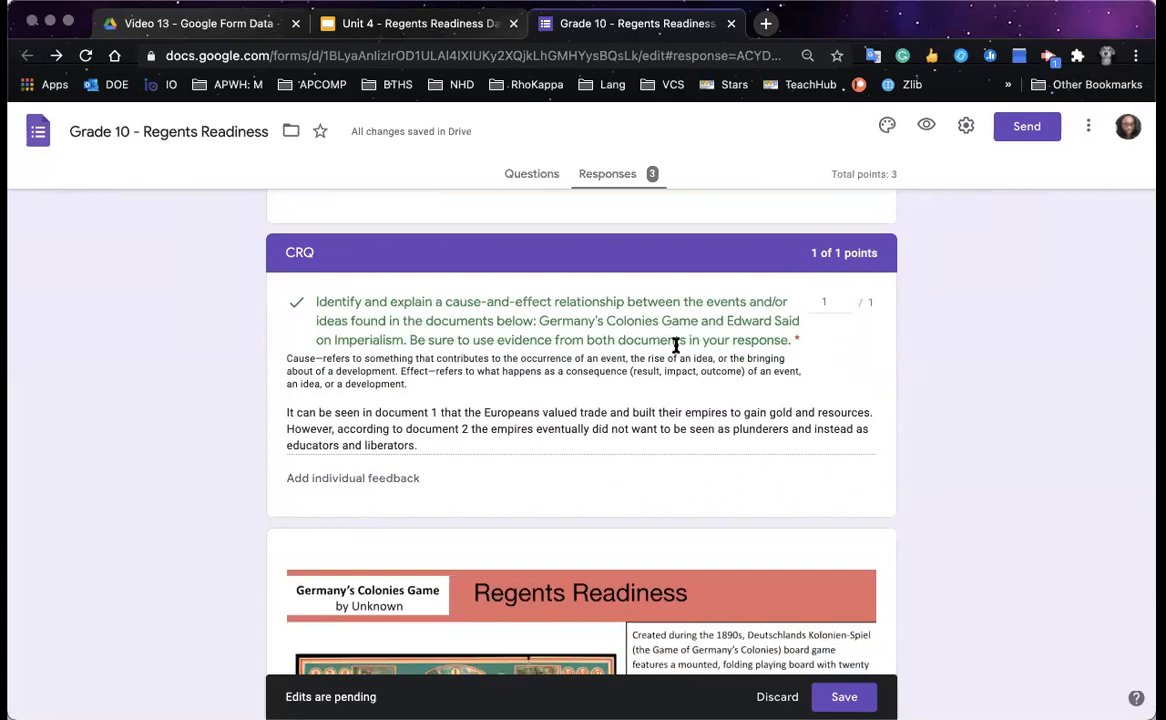
click(376, 481)
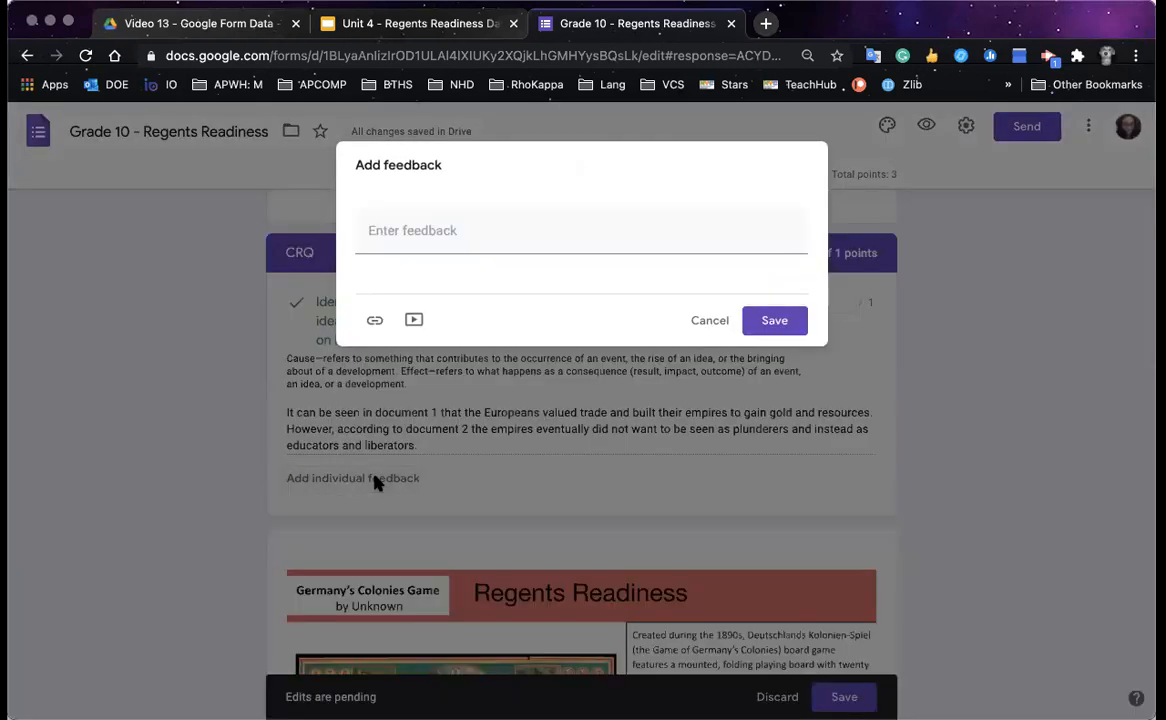
click(501, 231)
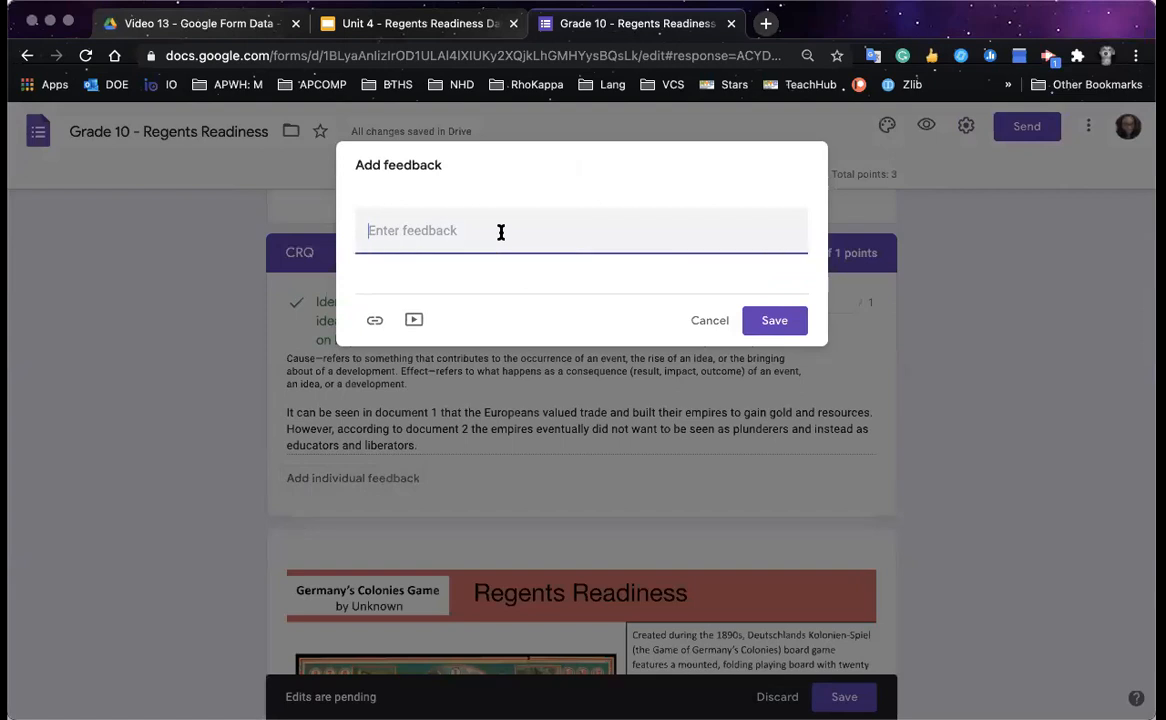
text(Nice touch!)
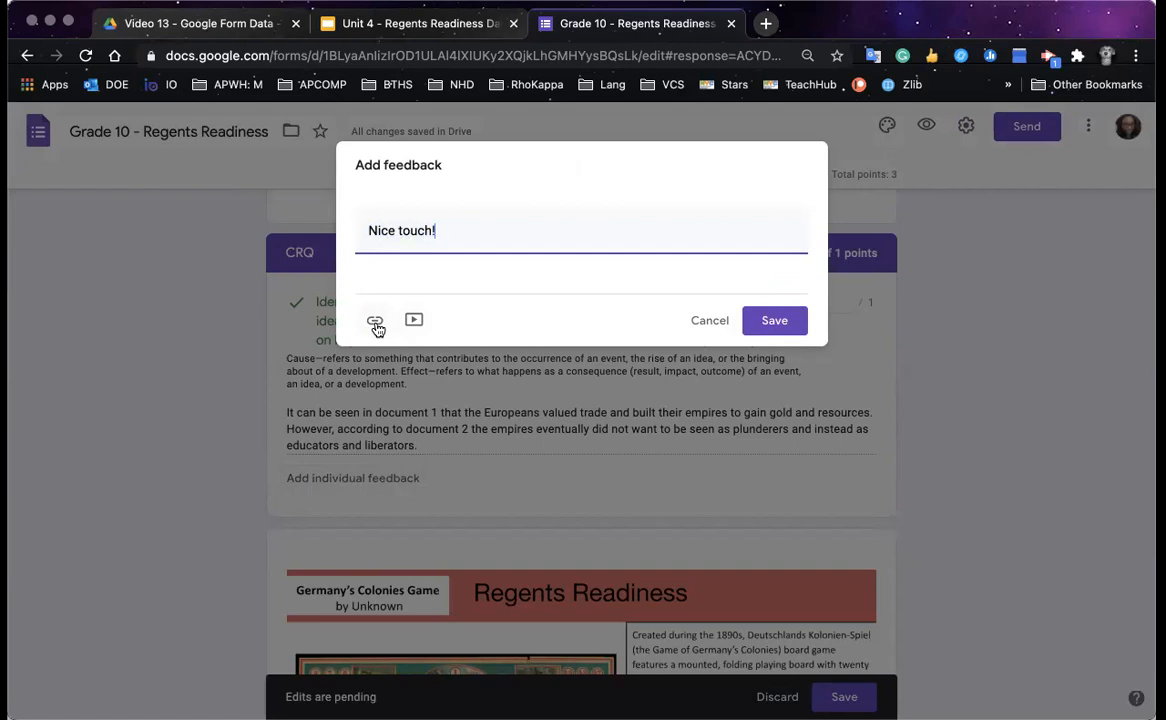
click(773, 320)
scroll(963, 612, down, 2)
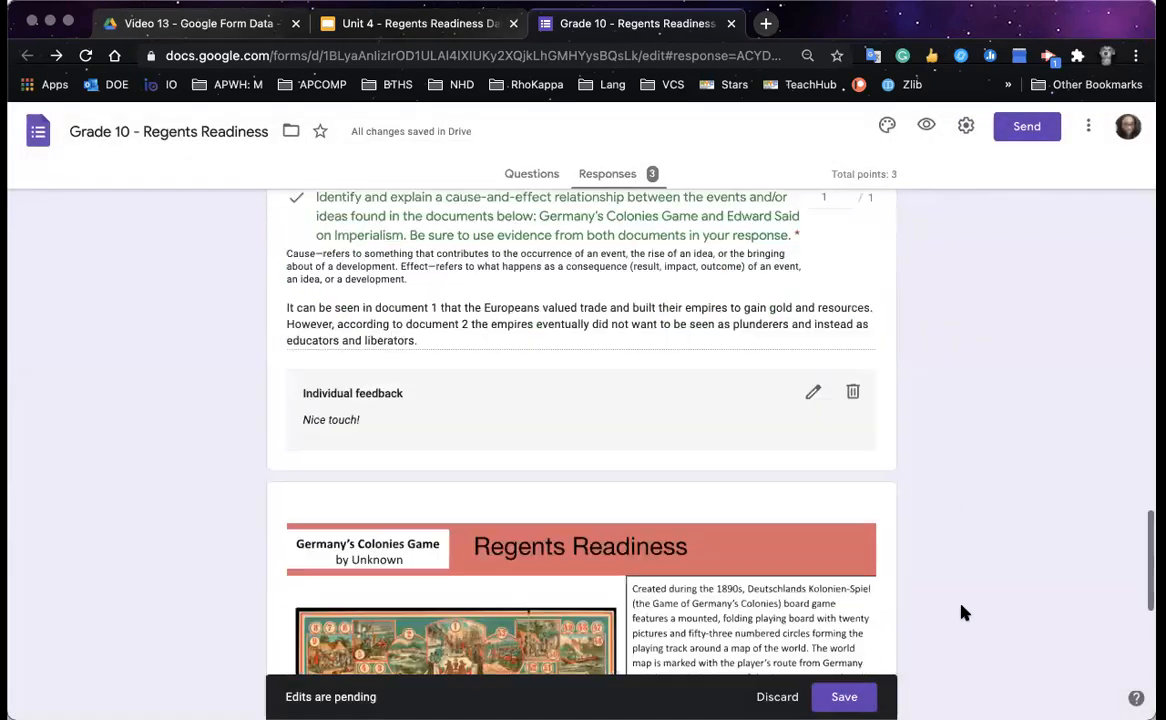
click(855, 693)
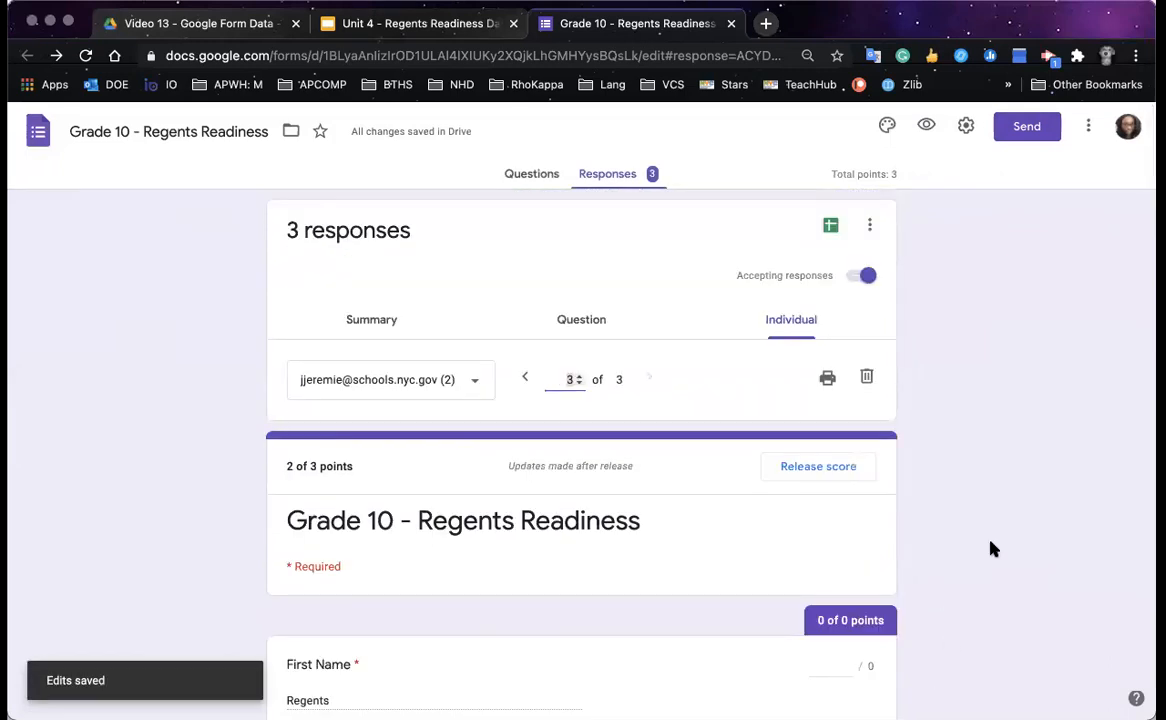
- Check the saved individual feedback and the MCQ answers in the third response
scroll(989, 549, down, 9)
scroll(989, 549, down, 8)
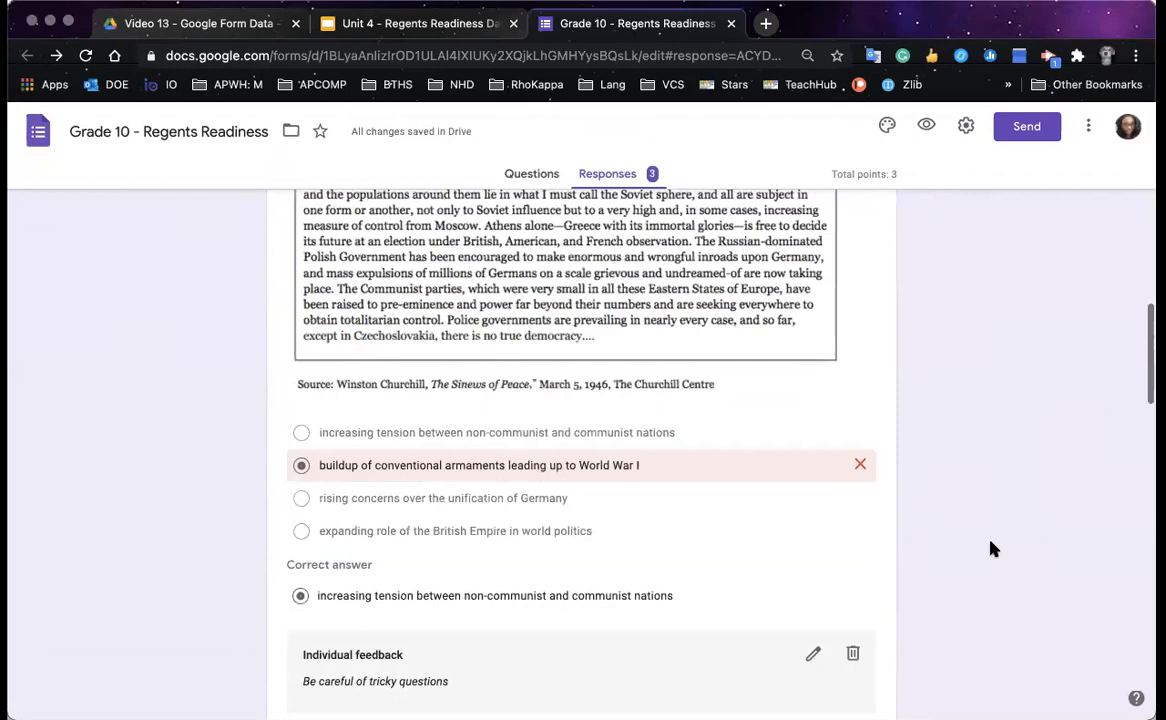
scroll(991, 549, down, 6)
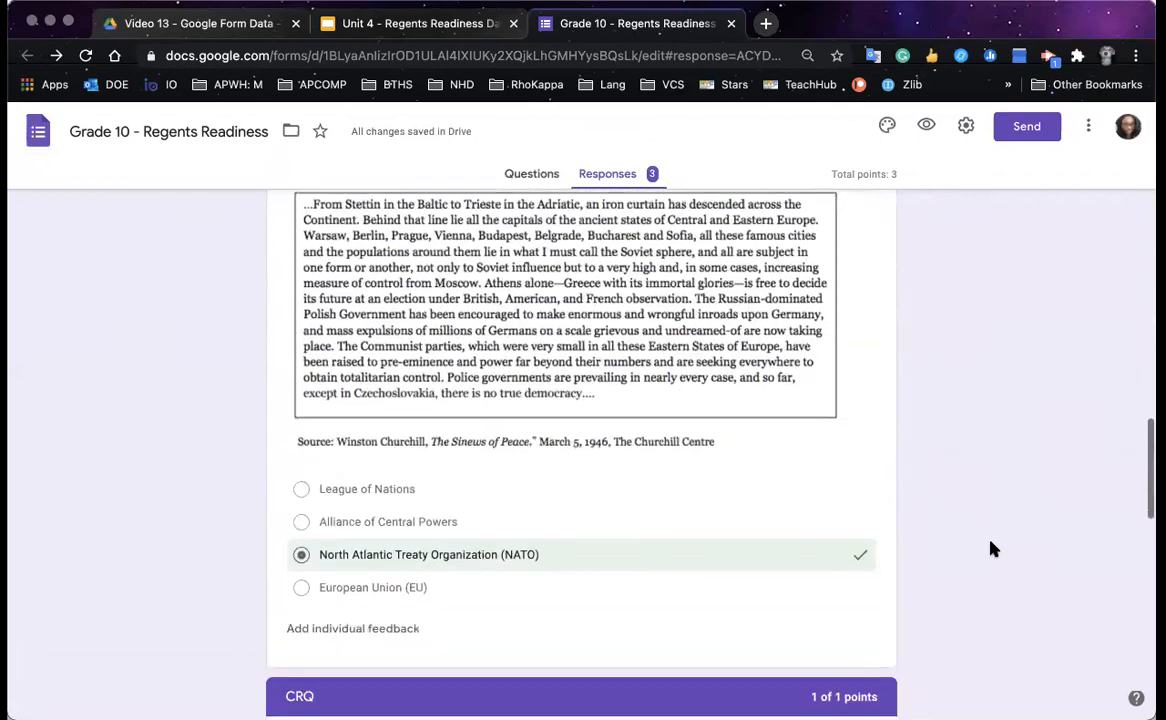
scroll(991, 549, up, 20)
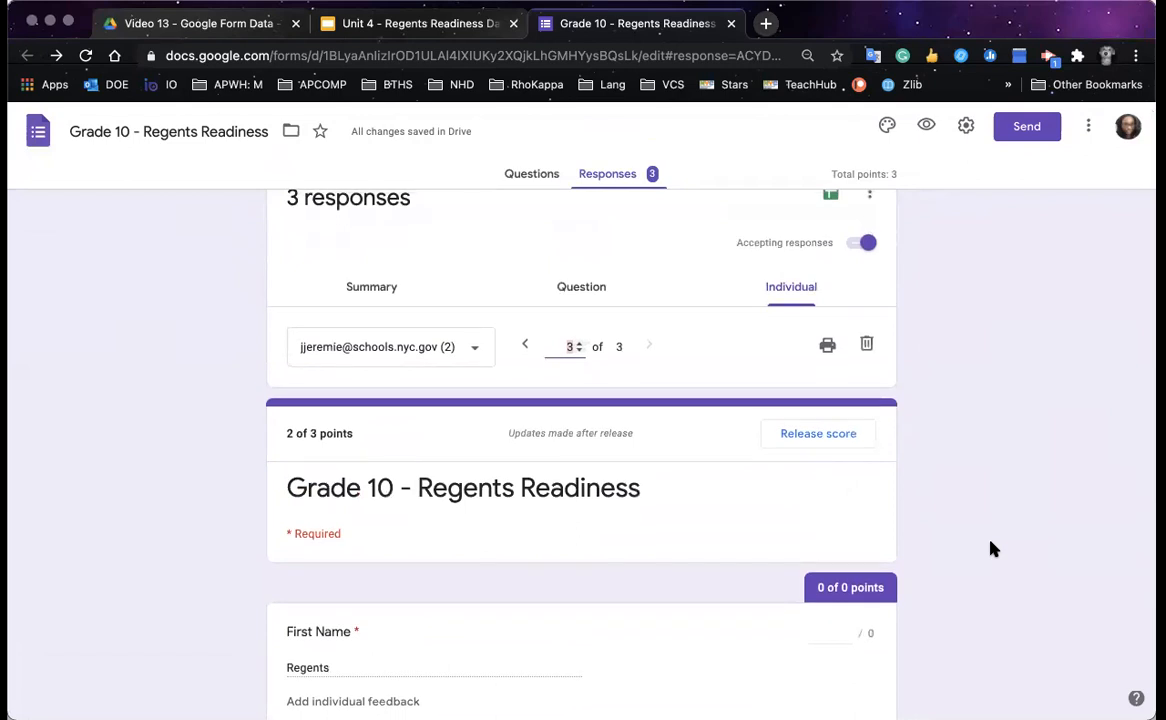
scroll(991, 549, up, 2)
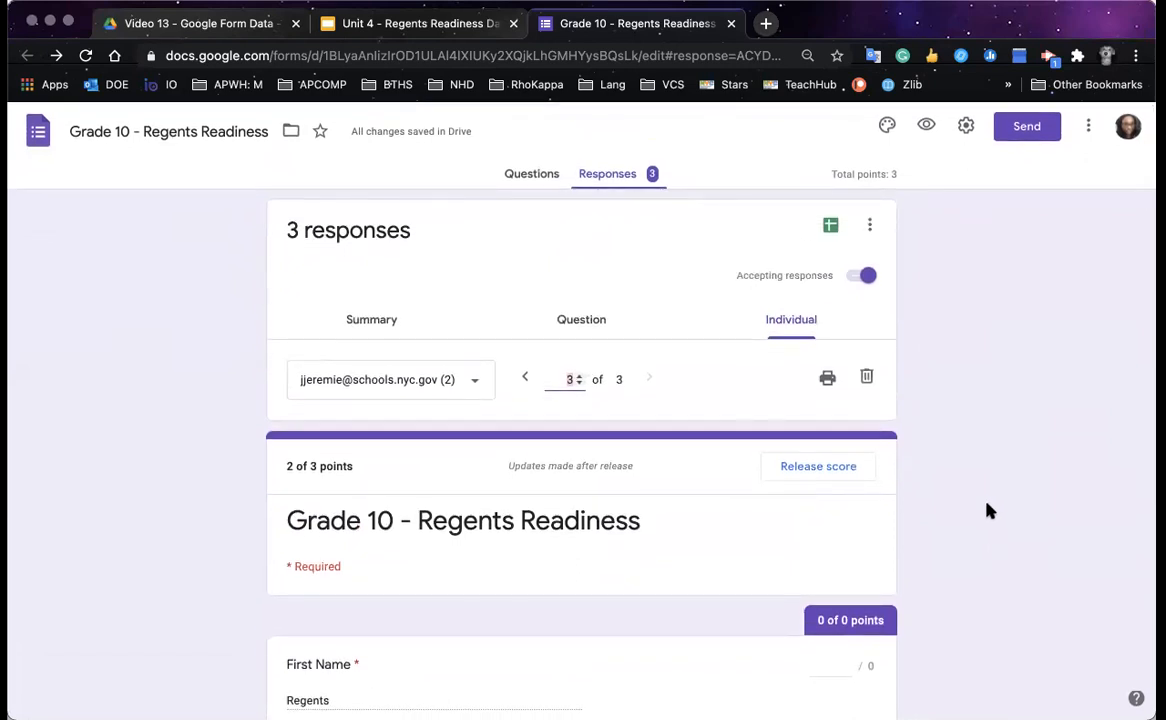
- Create a new spreadsheet from the form's responses and look over its columns before returning to the form
click(832, 239)
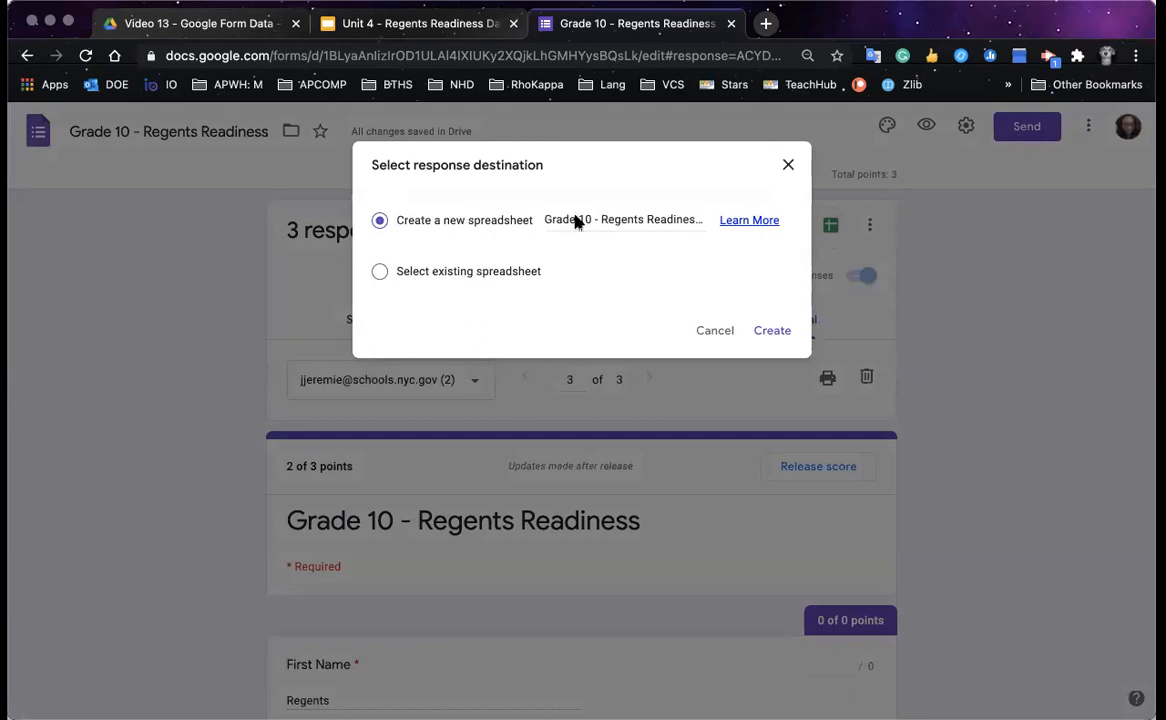
click(777, 335)
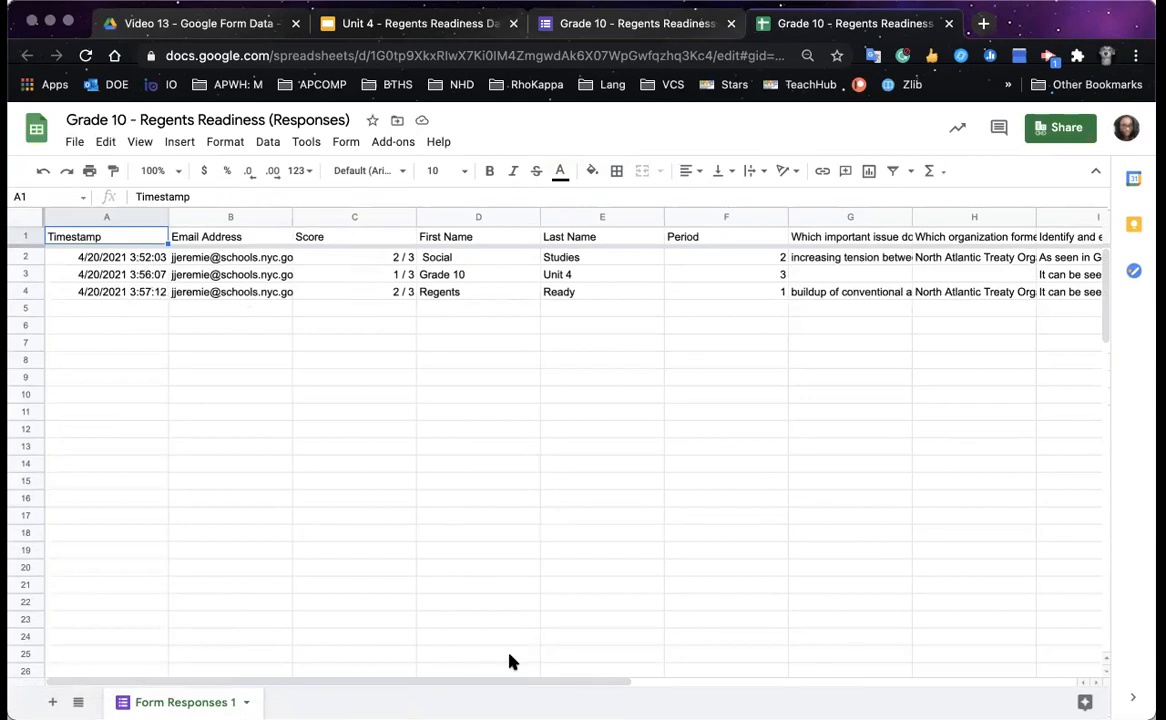
drag(552, 680, 592, 673)
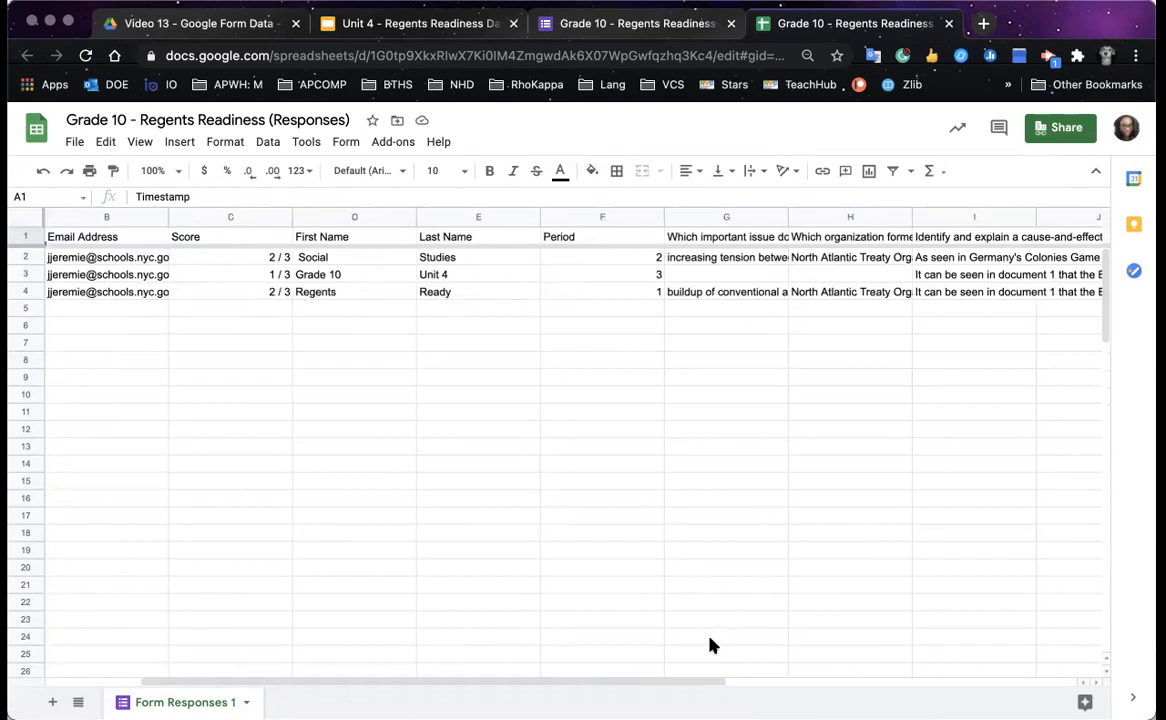
drag(724, 683, 409, 690)
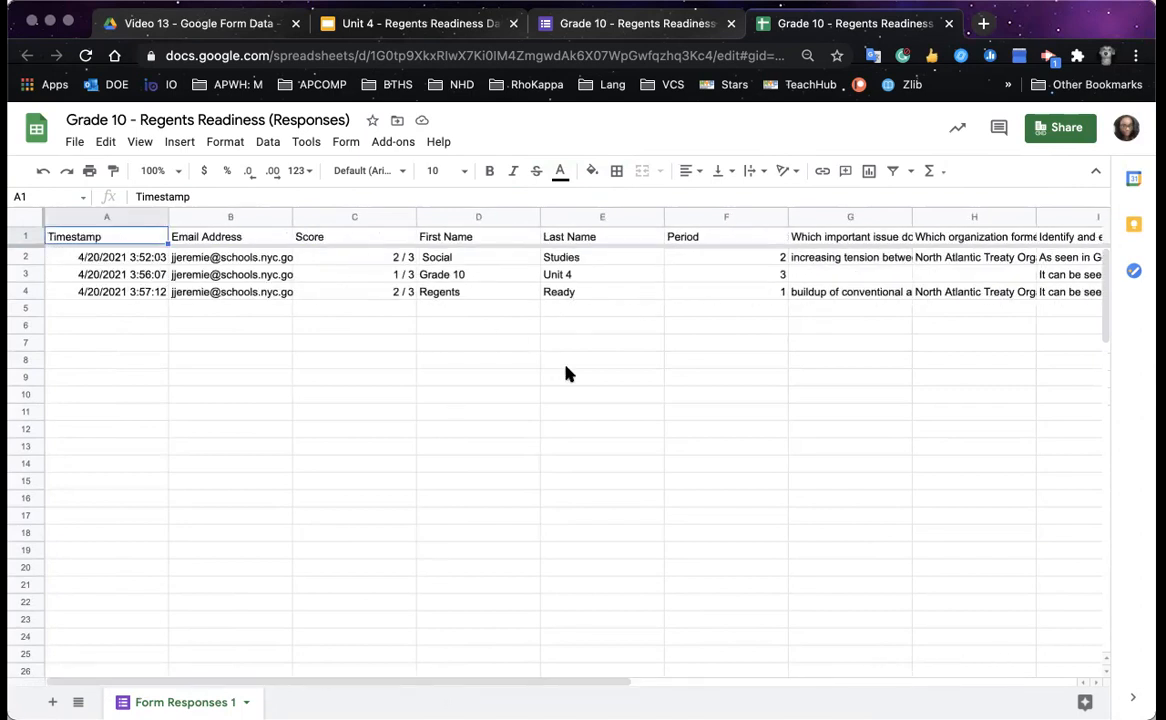
click(666, 22)
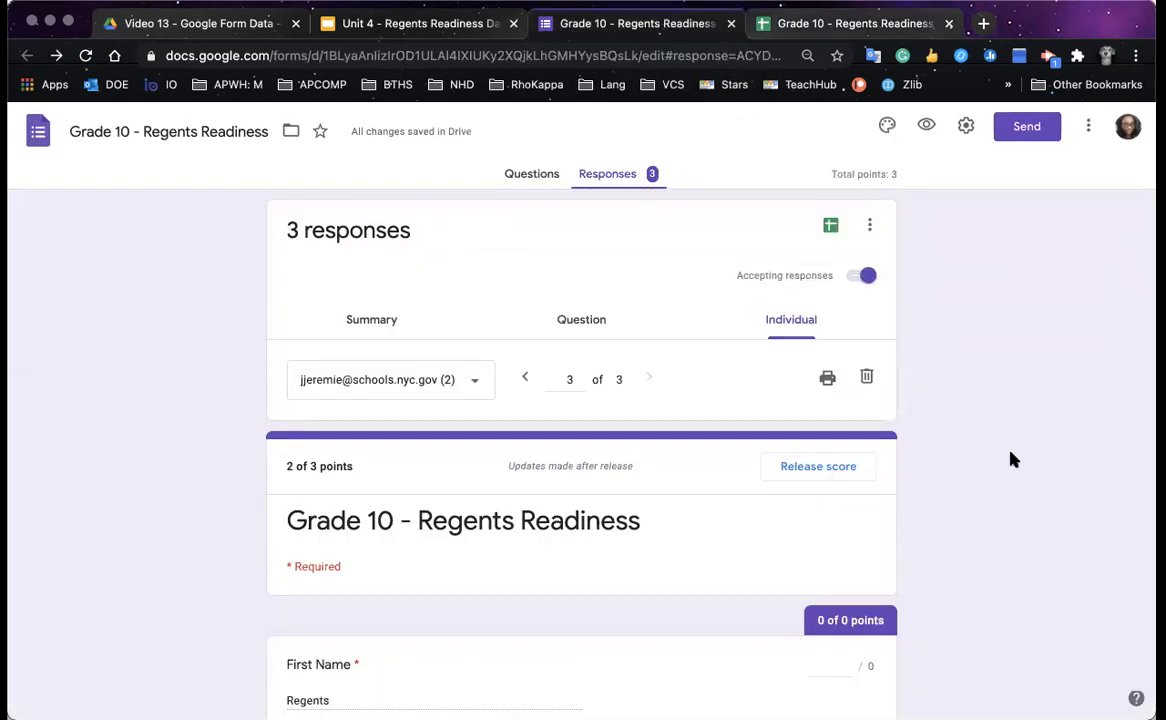